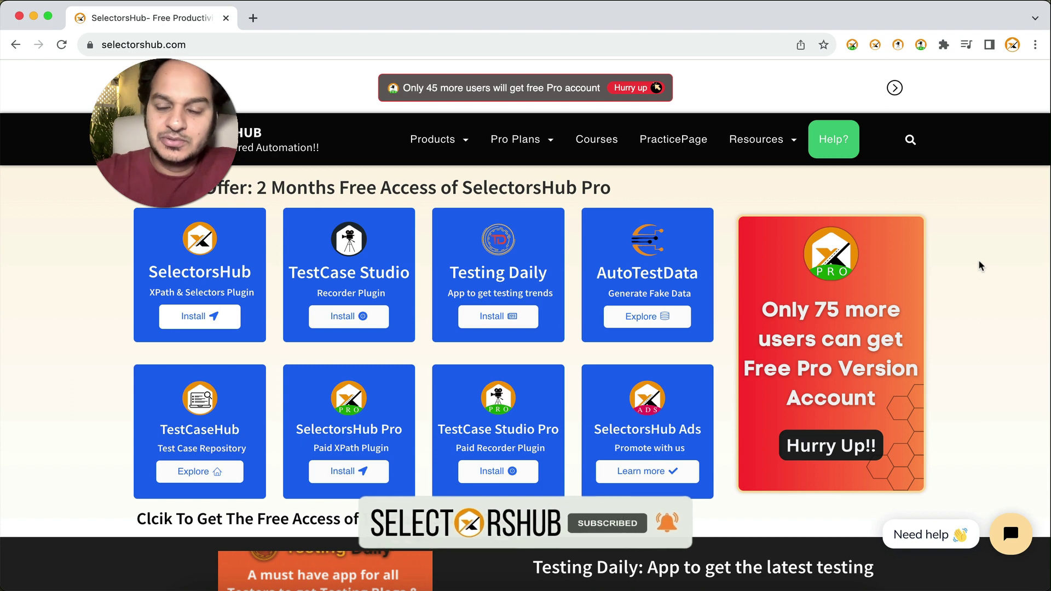
Step: Open Chrome DevTools with Inspect on the selectorshub.com homepage, showing the Elements panel
right_click(725, 284)
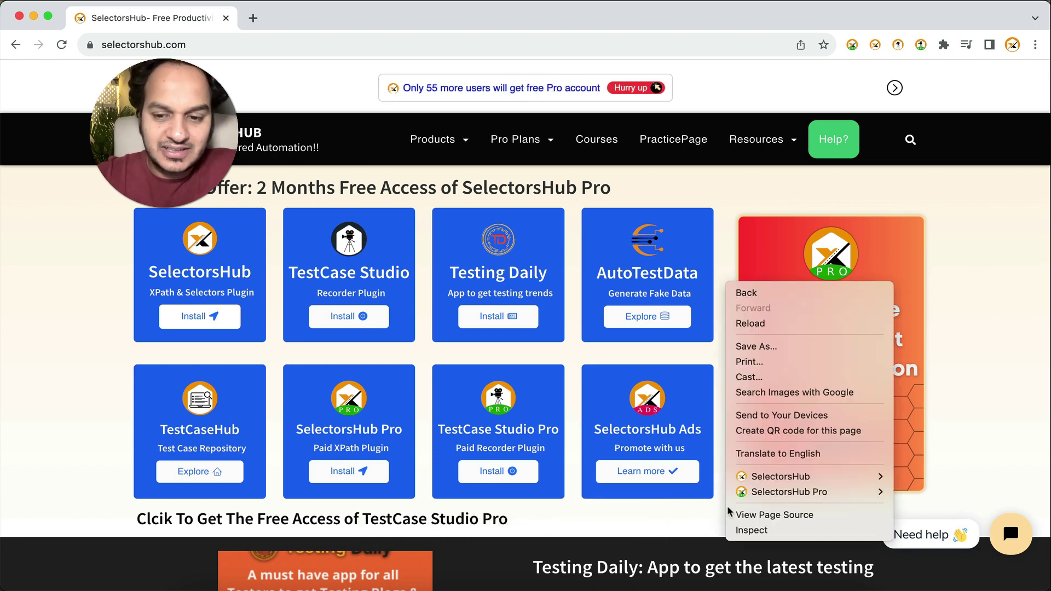
left_click(739, 529)
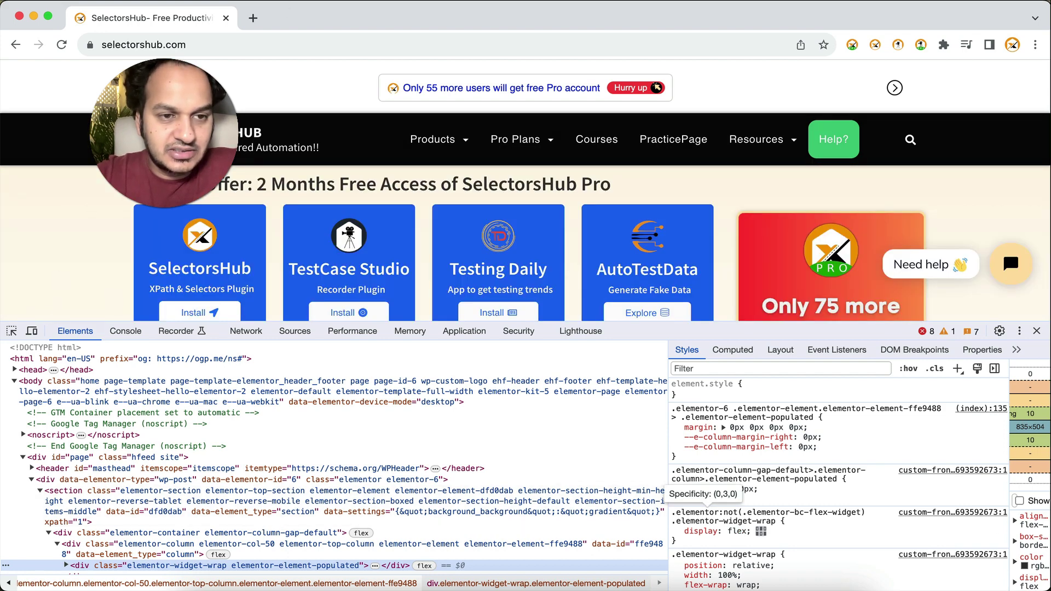
Step: Inspect the Courses link and show its selectors in the SelectorsHub Pro panel
right_click(596, 141)
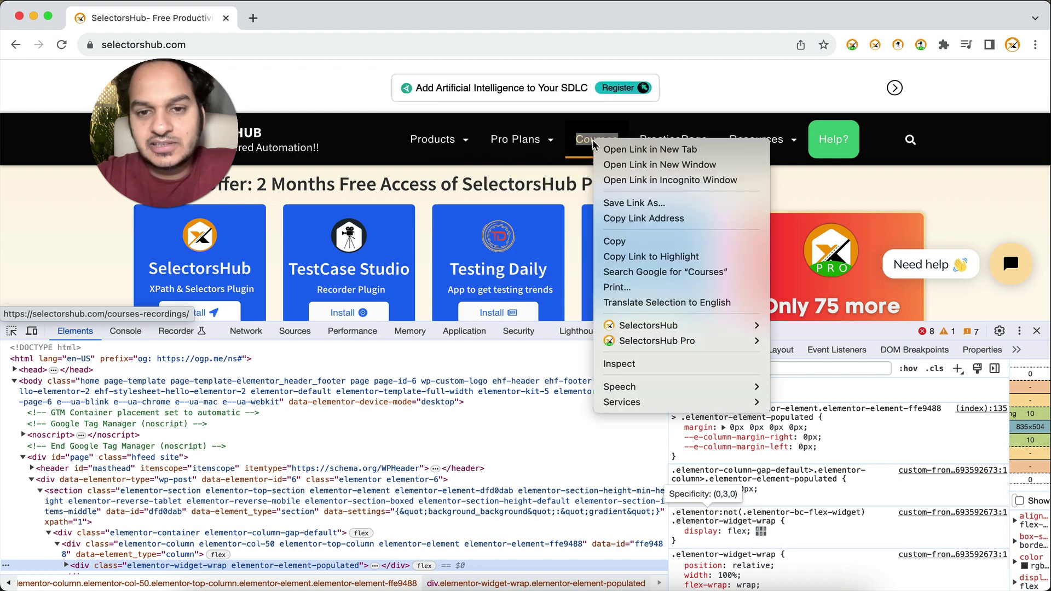
left_click(632, 366)
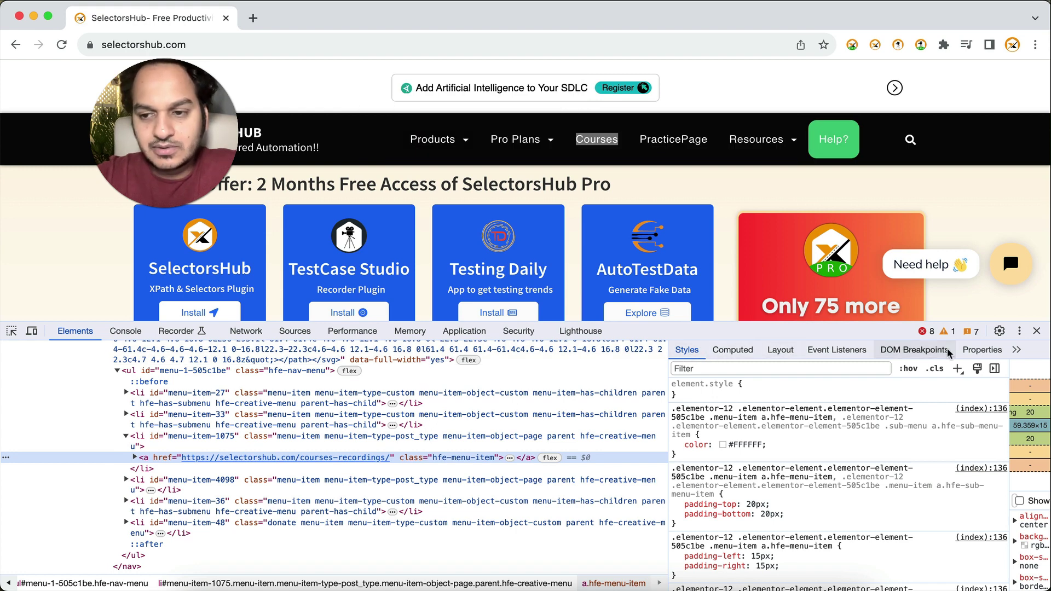
left_click(1015, 350)
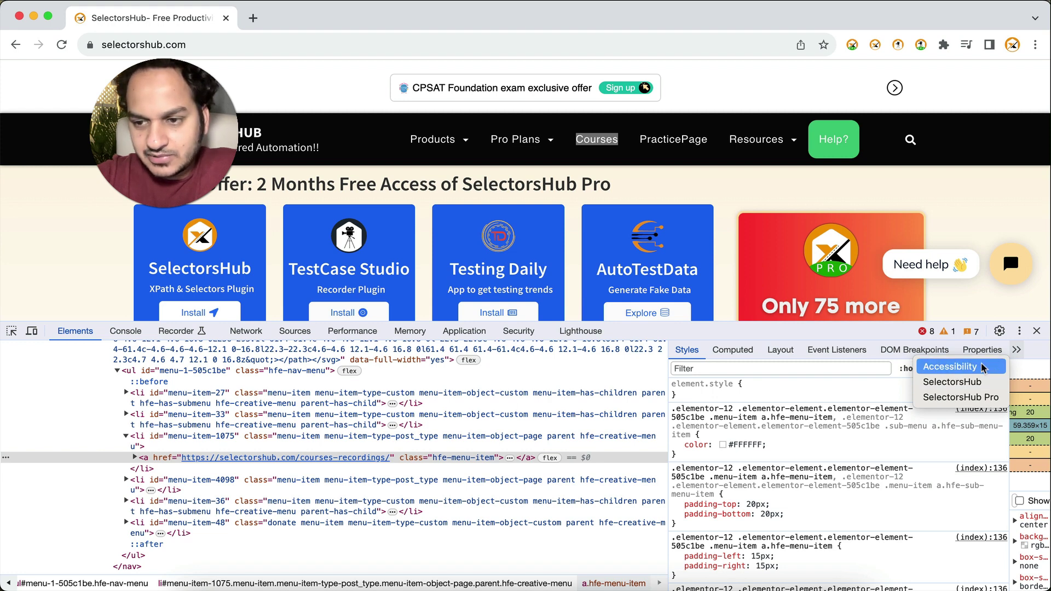
left_click(955, 396)
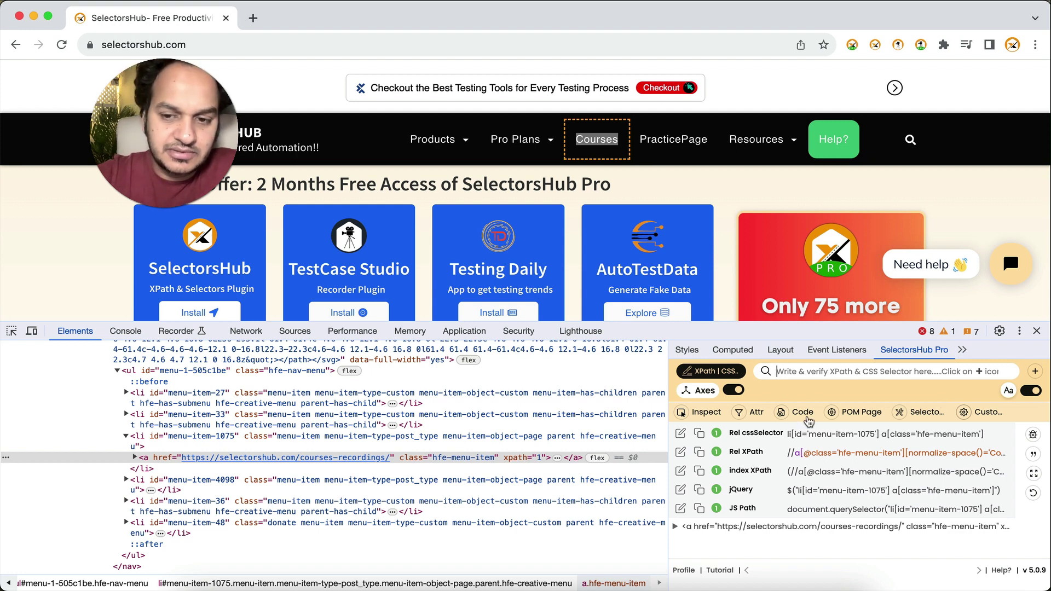
Step: Close DevTools after reviewing the Courses link's Rel XPath and JS Path selectors
left_click(1037, 331)
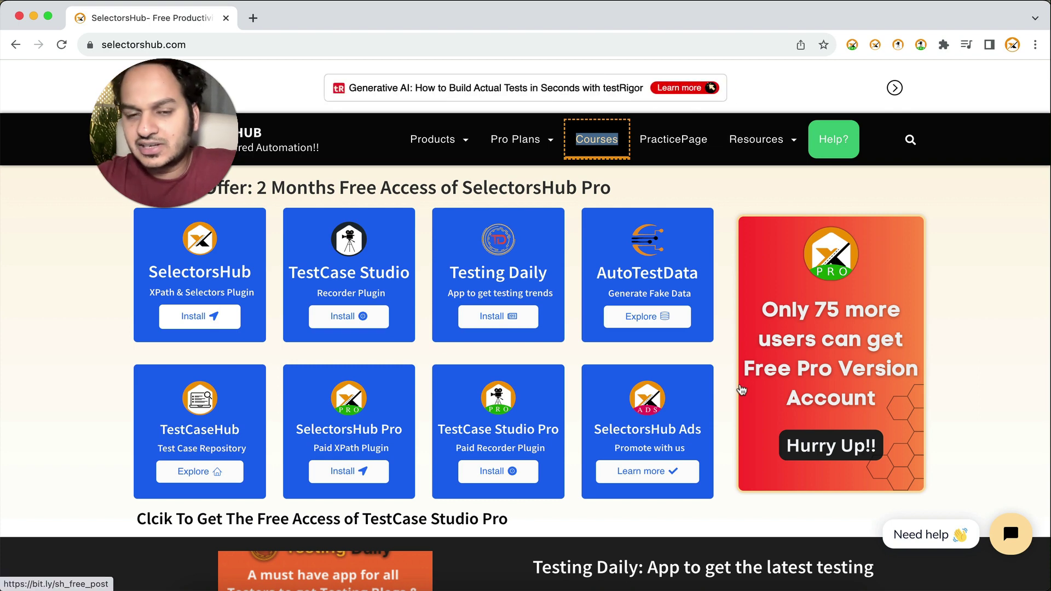
Step: Dismiss the page menu and launch SelectorsHub Pro in the side panel from the toolbar icon
right_click(571, 275)
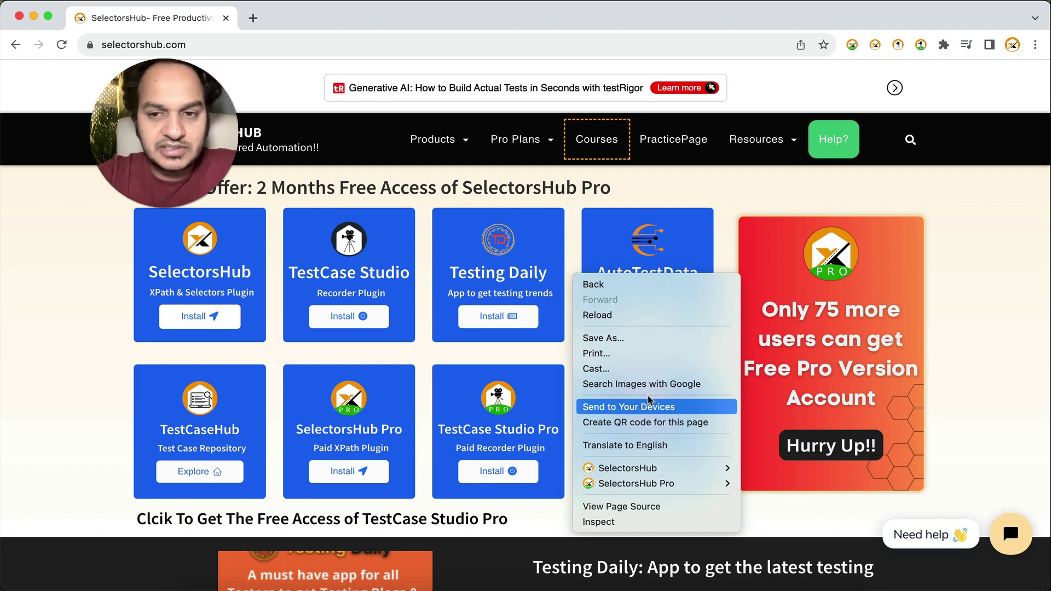
left_click(733, 230)
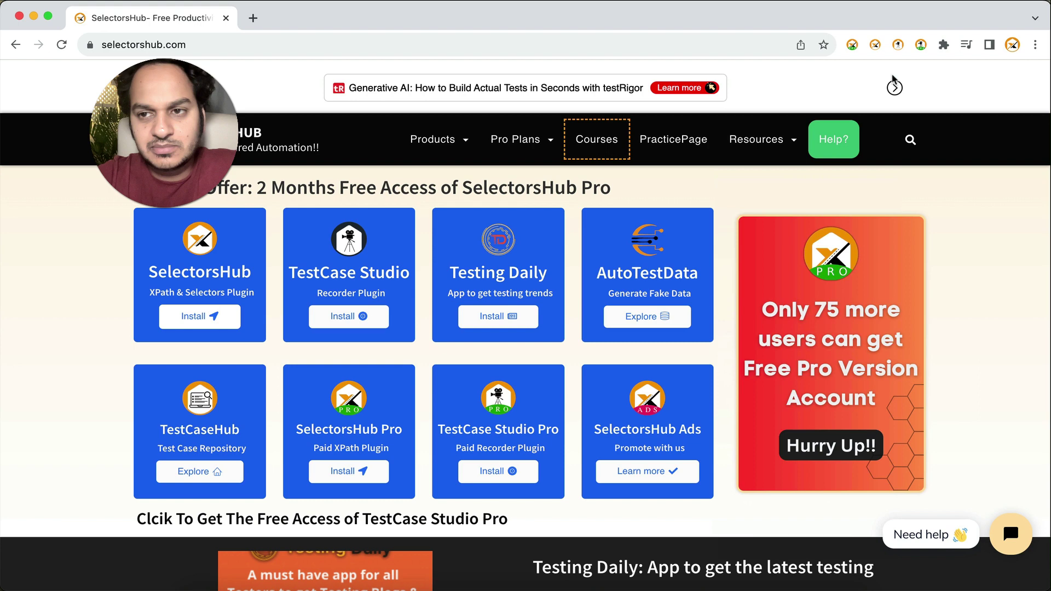
left_click(852, 45)
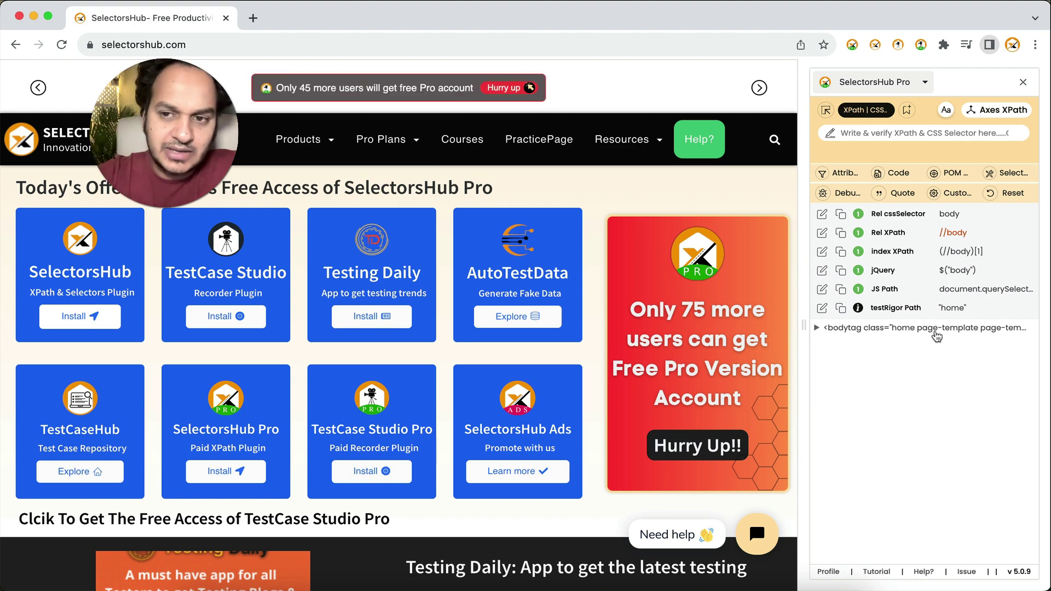
Step: Load Flipkart, Amazon and Google in three new tabs using fli, a and g
left_click(253, 19)
type("flipkart.com")
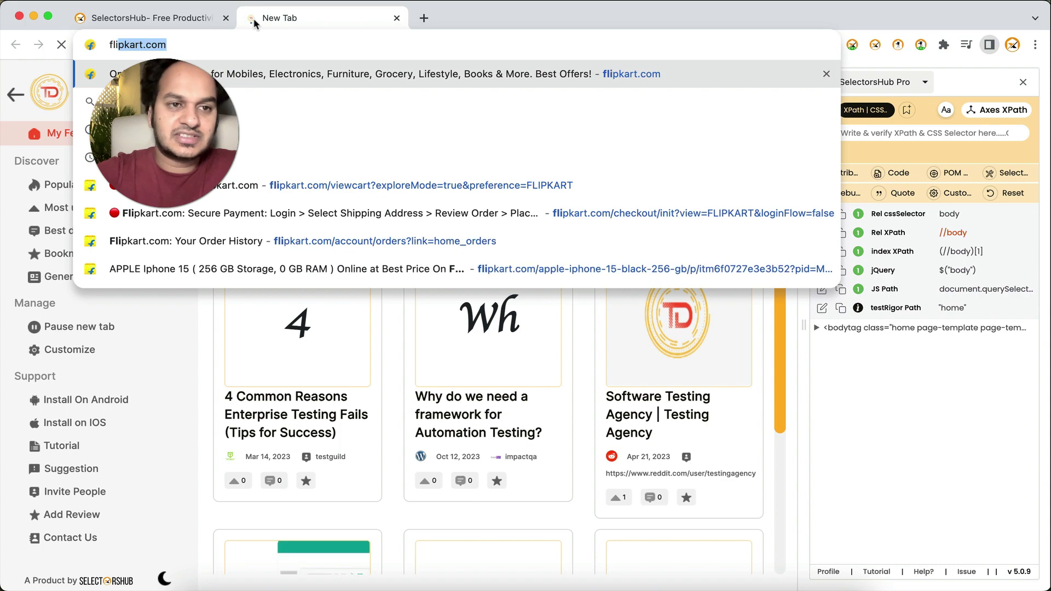
key("Return")
left_click(422, 18)
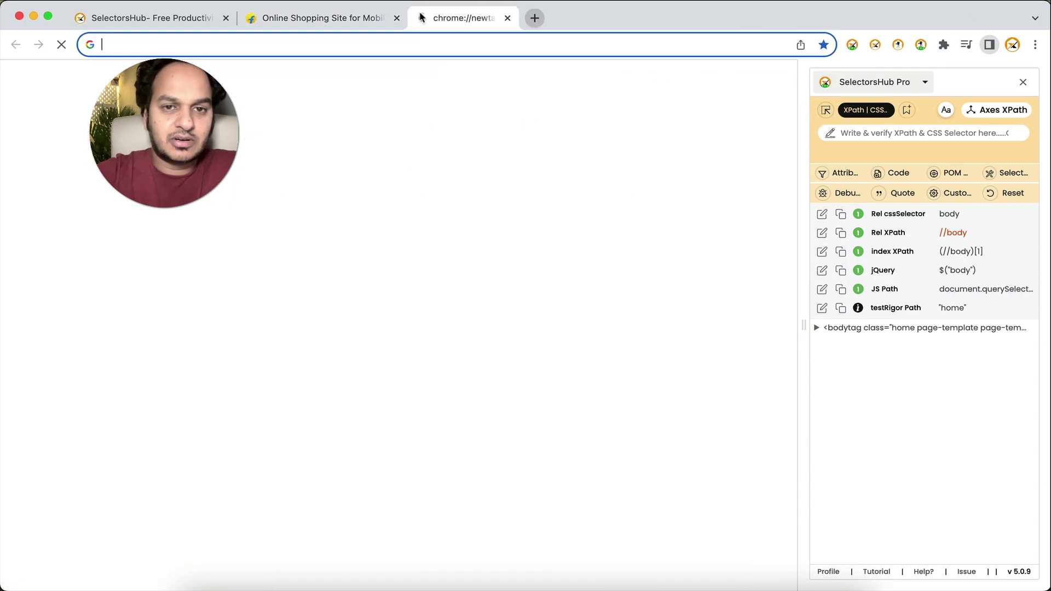
type("a")
key("Return")
left_click(594, 18)
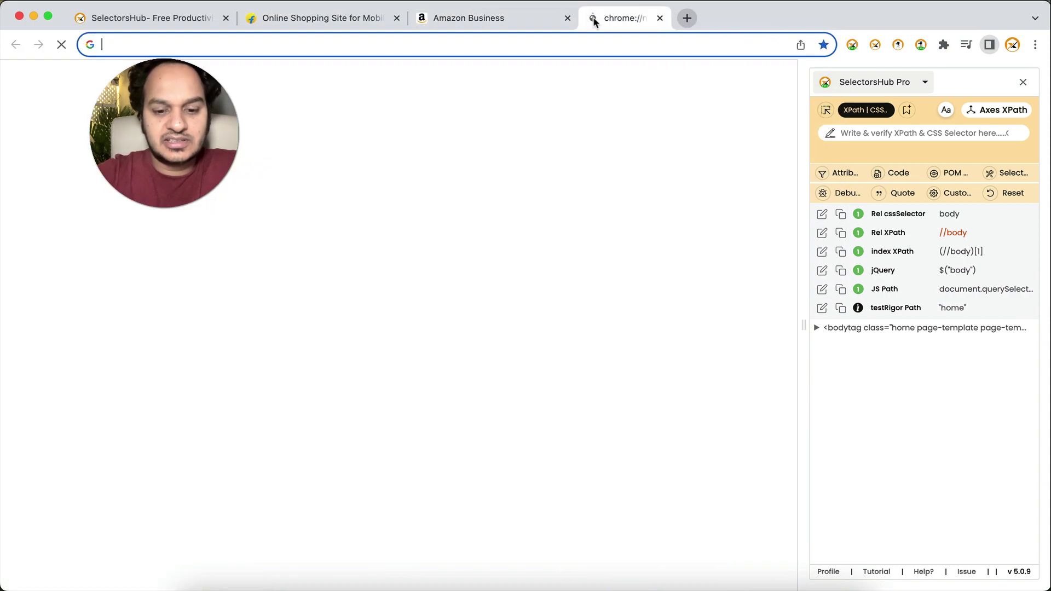
type("go")
key("Return")
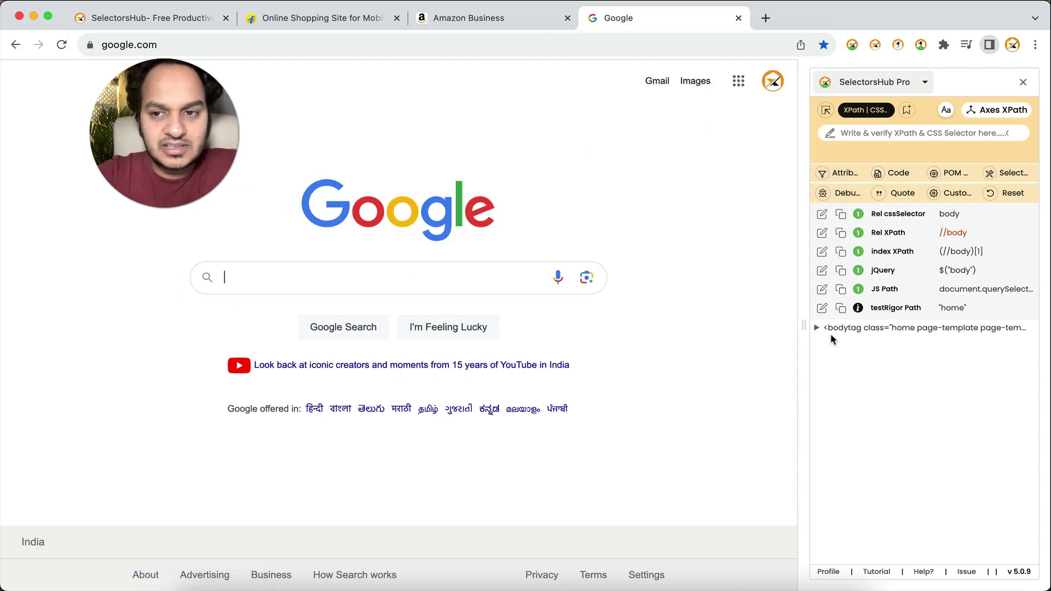
Step: Generate selectors for the Google logo with the element picker
left_click(826, 111)
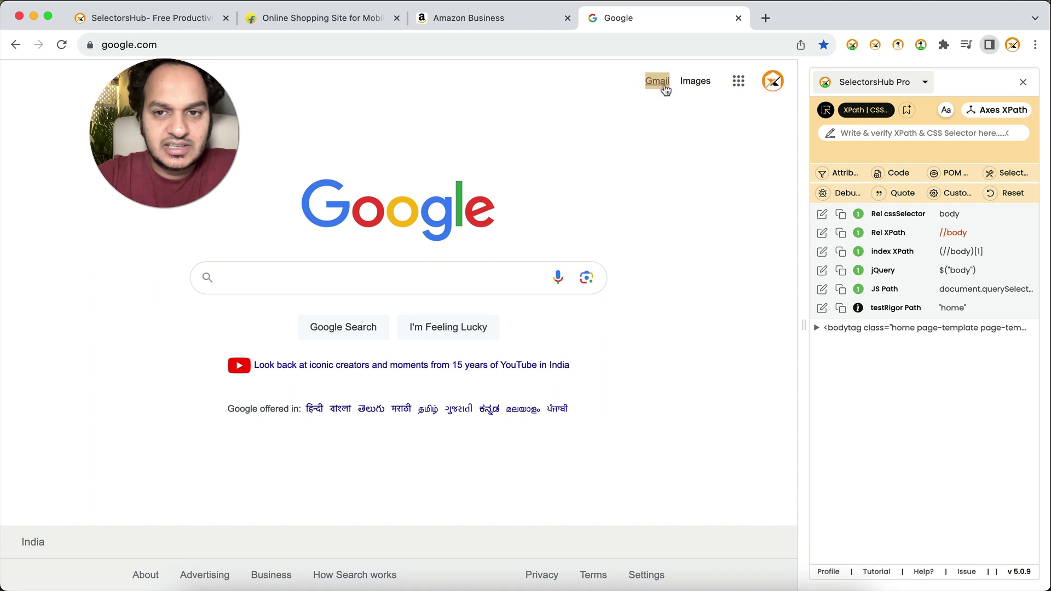
left_click(441, 213)
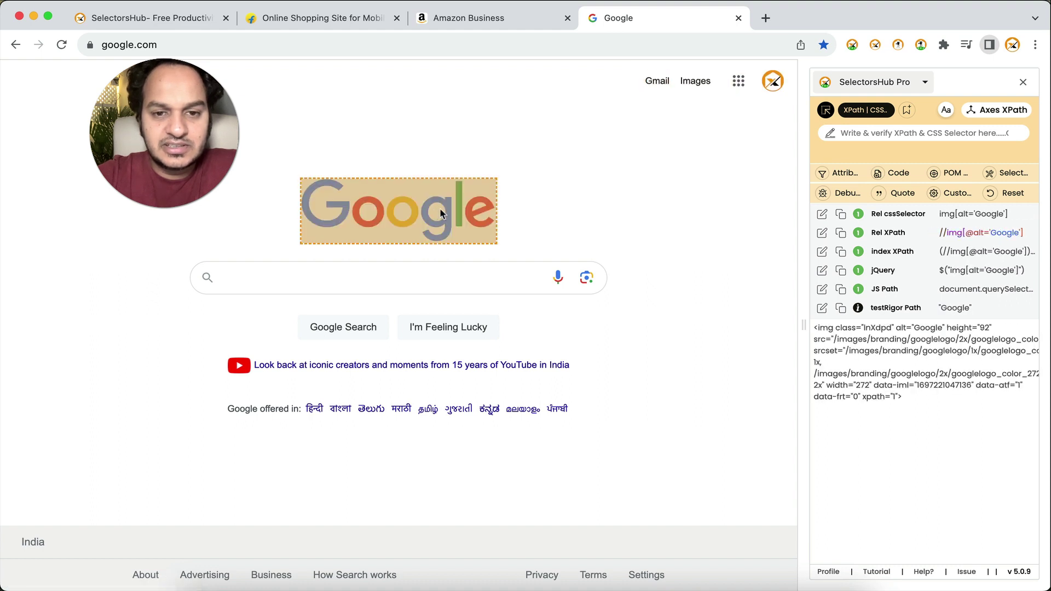
scroll(960, 302, "down", 2)
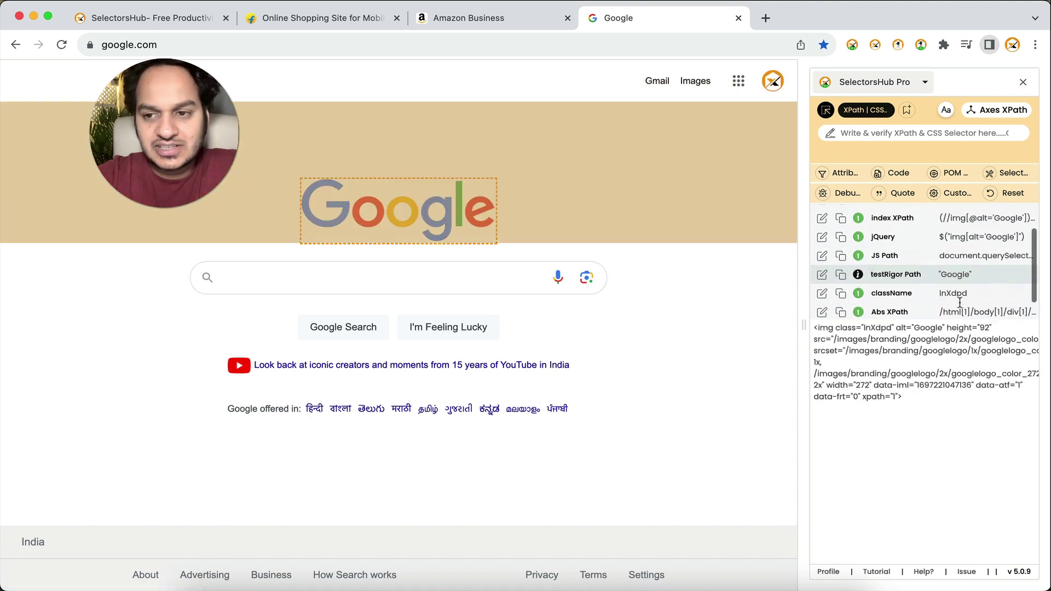
scroll(959, 302, "up", 2)
key("Escape")
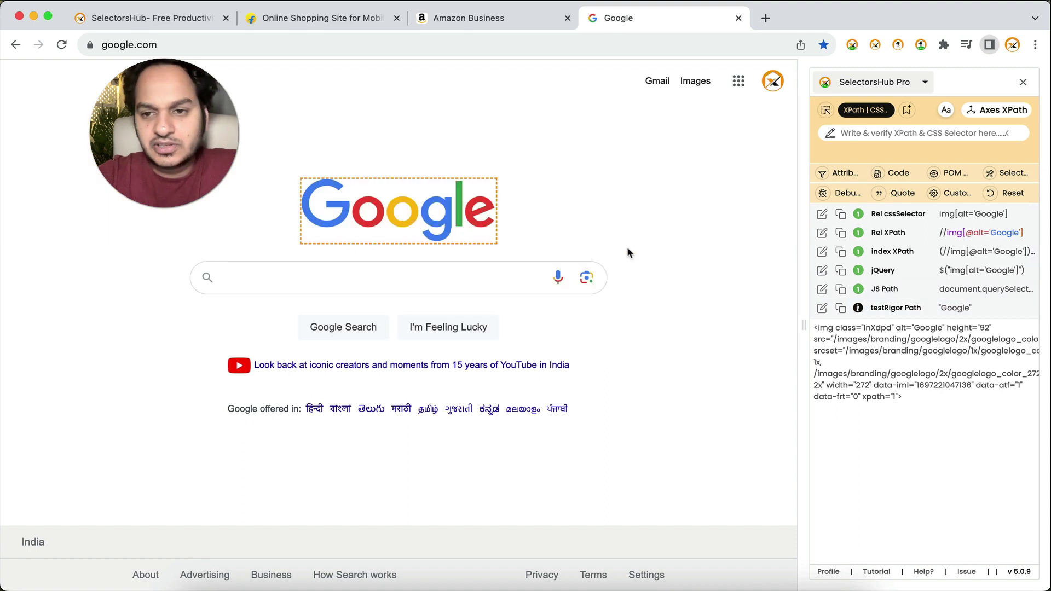
left_click(872, 134)
type("//img")
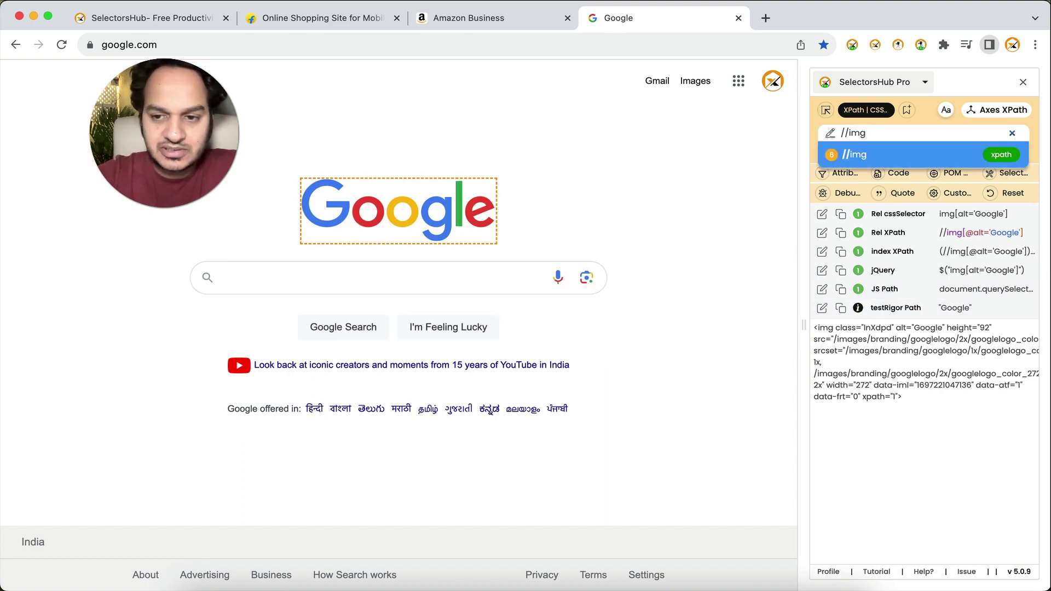
type("[")
key("Down")
key("Return")
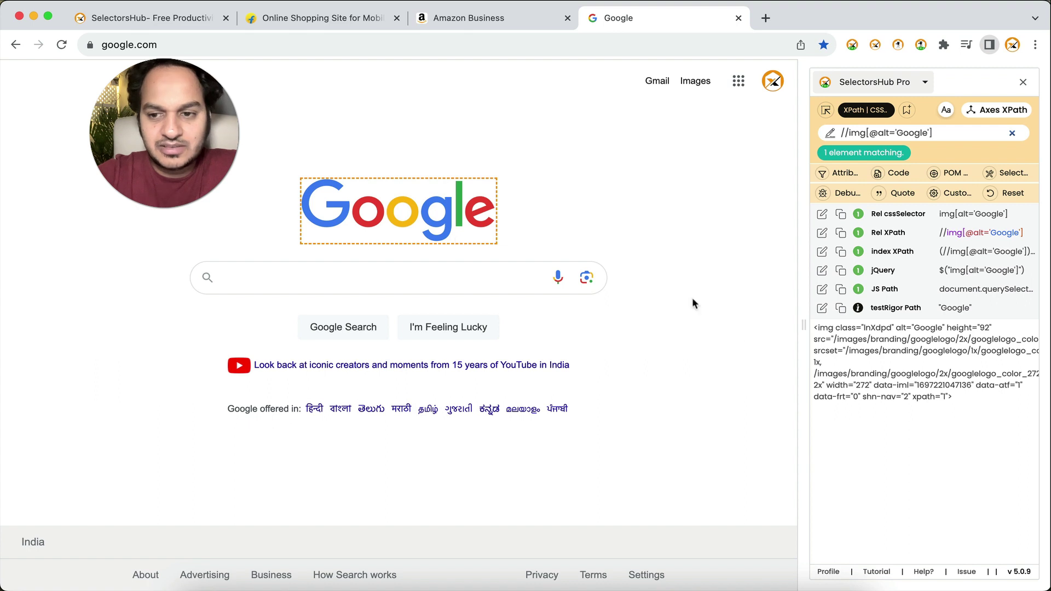
left_click_drag(809, 378, 718, 383)
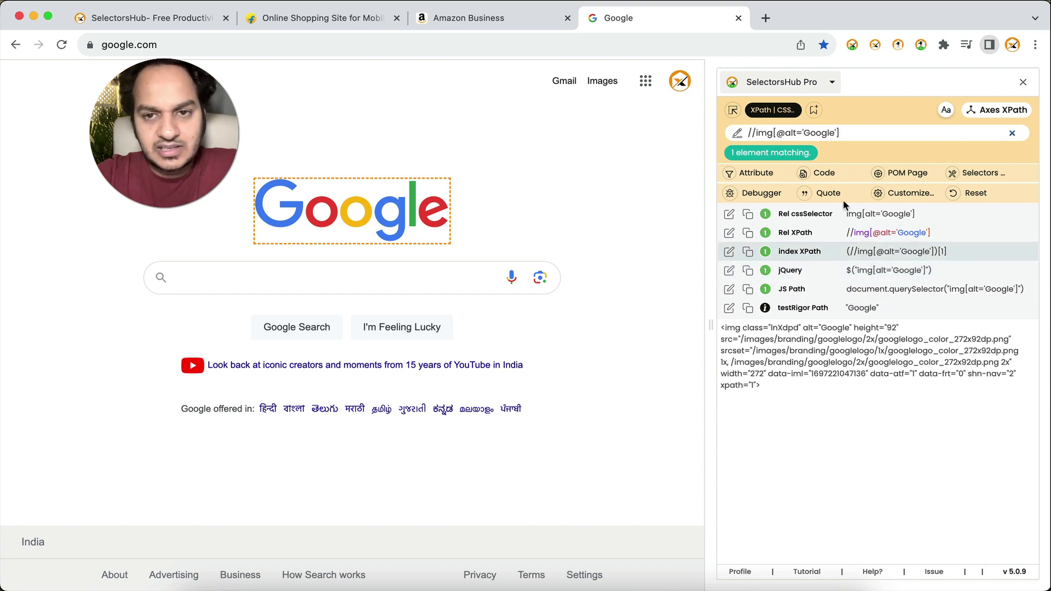
Step: Open selectorshub.com/xp in a new tab and pick the shadow-DOM UserName input
left_click(766, 18)
type("selectorshub.com/xpath-practice-page/")
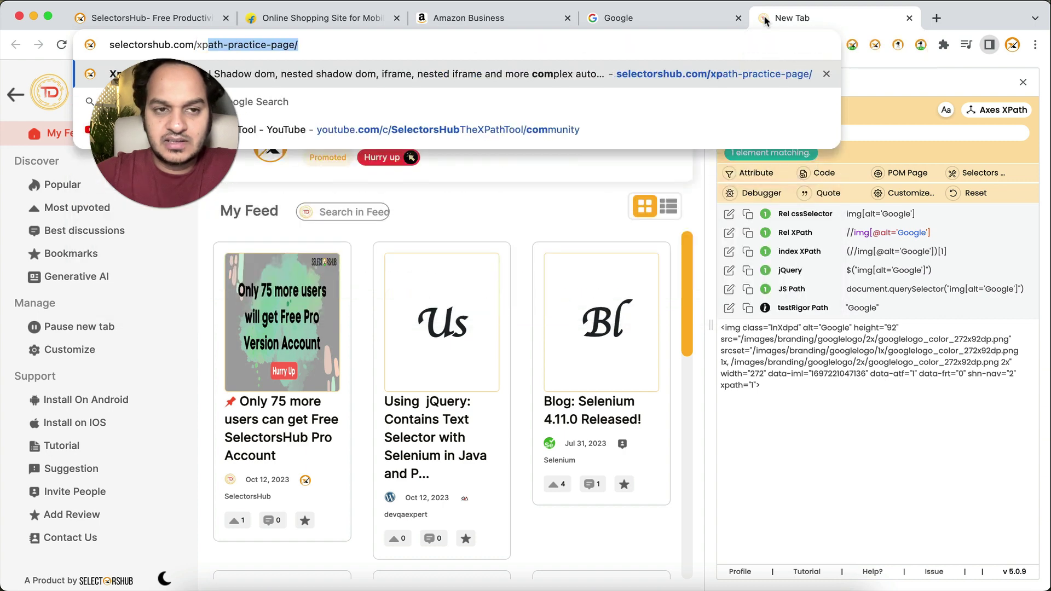
key("Return")
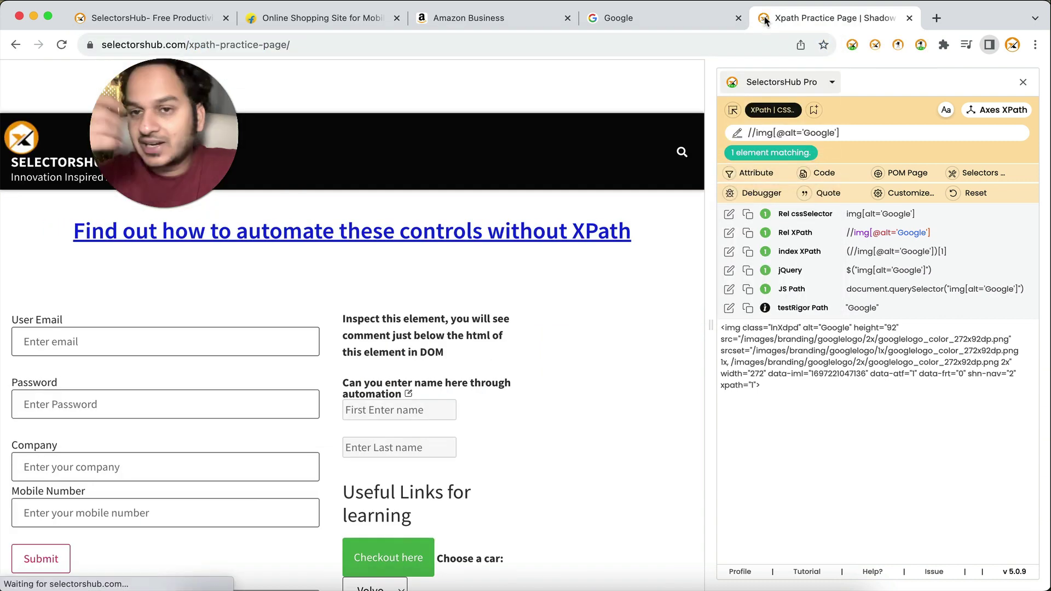
left_click(732, 110)
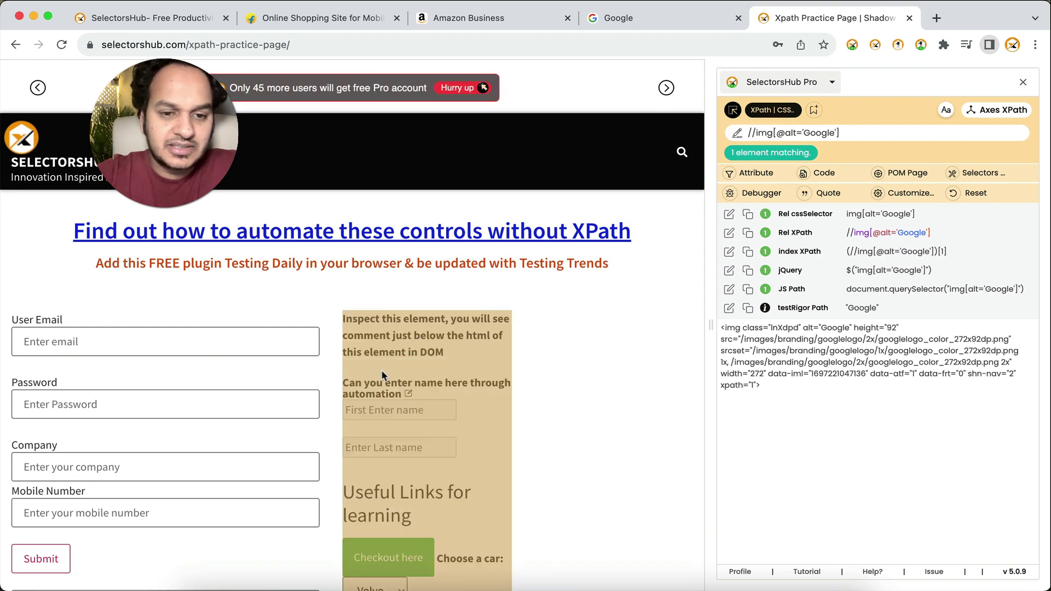
left_click(408, 394)
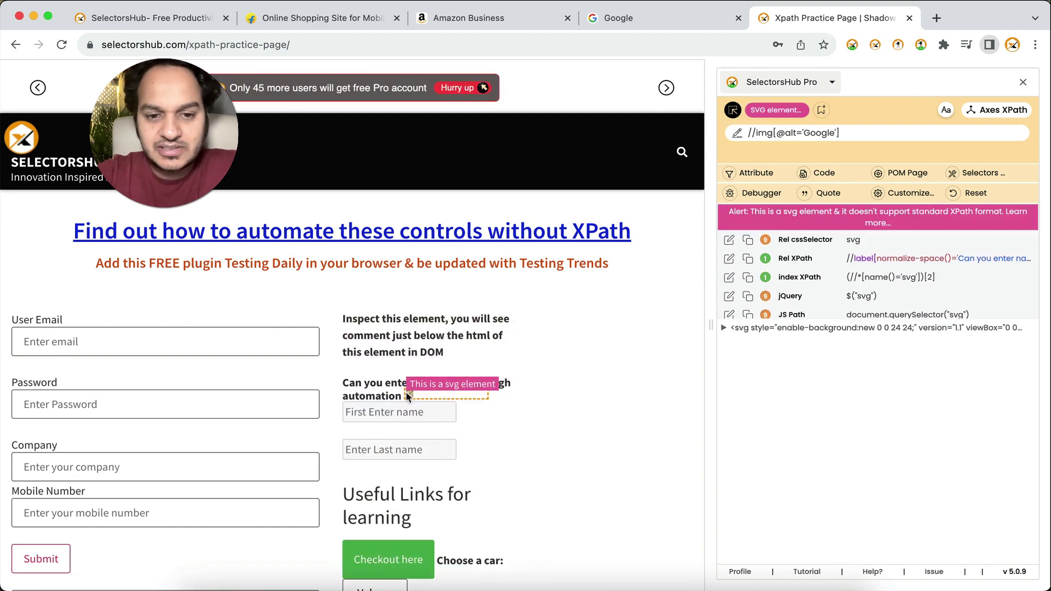
scroll(405, 392, "down", 10)
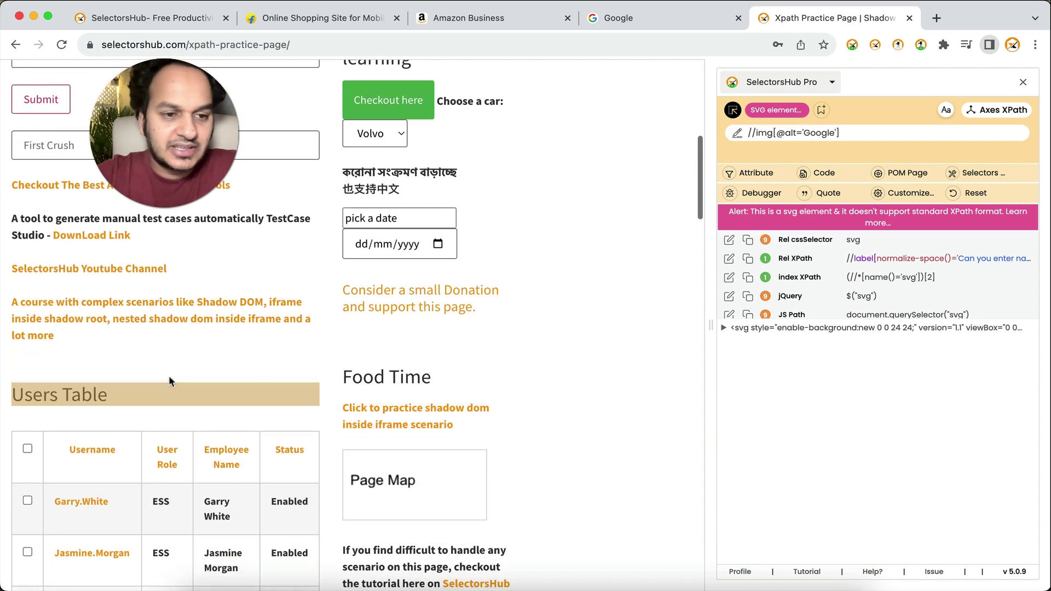
scroll(108, 387, "down", 8)
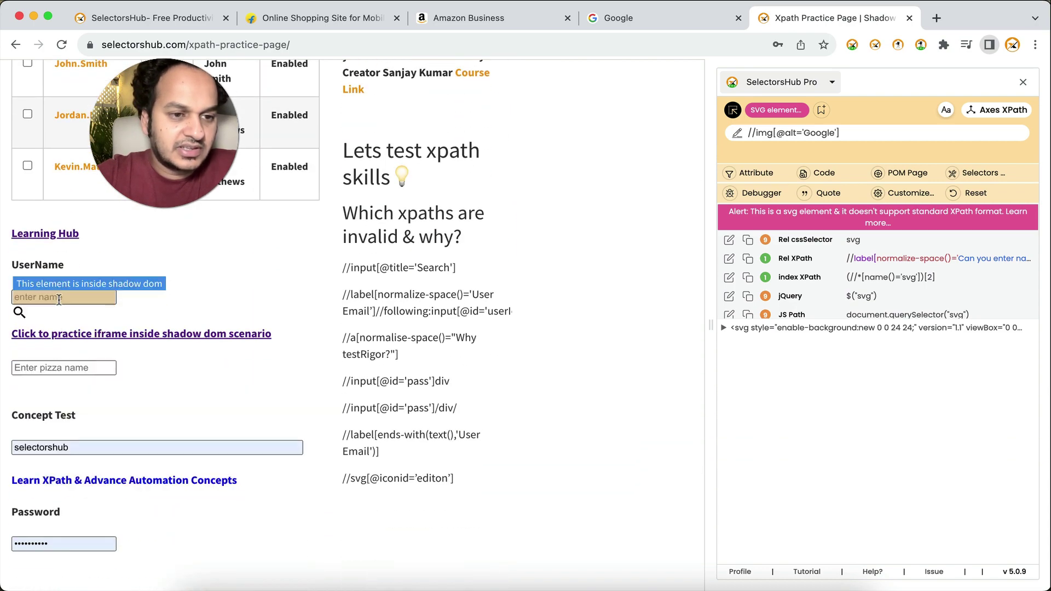
left_click(58, 300)
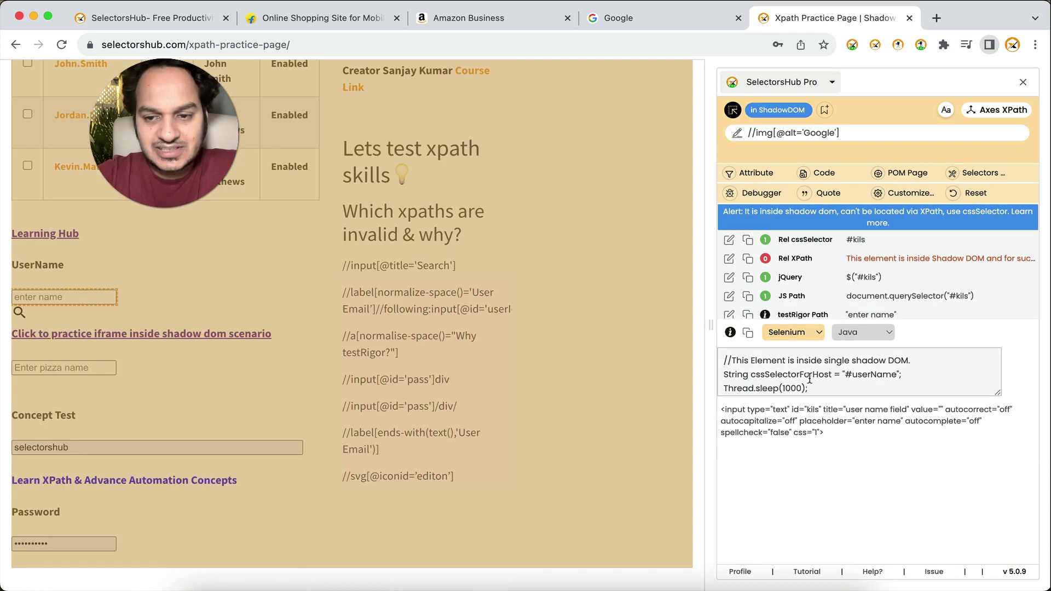
Step: Switch the generated code to Playwright Java, narrow the panel, and return to the home tab
left_click(813, 334)
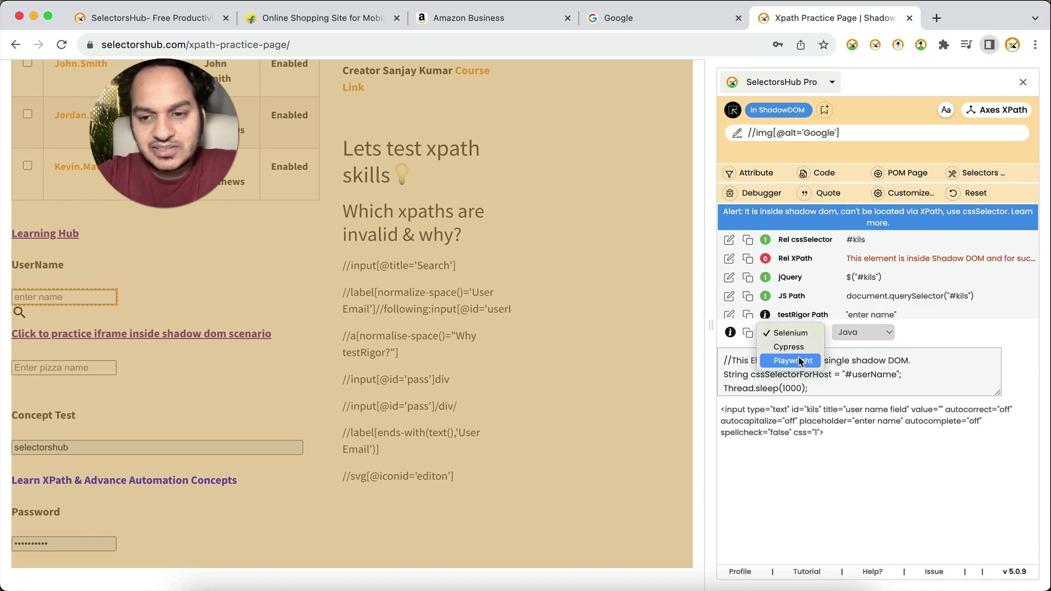
left_click(802, 333)
left_click(807, 335)
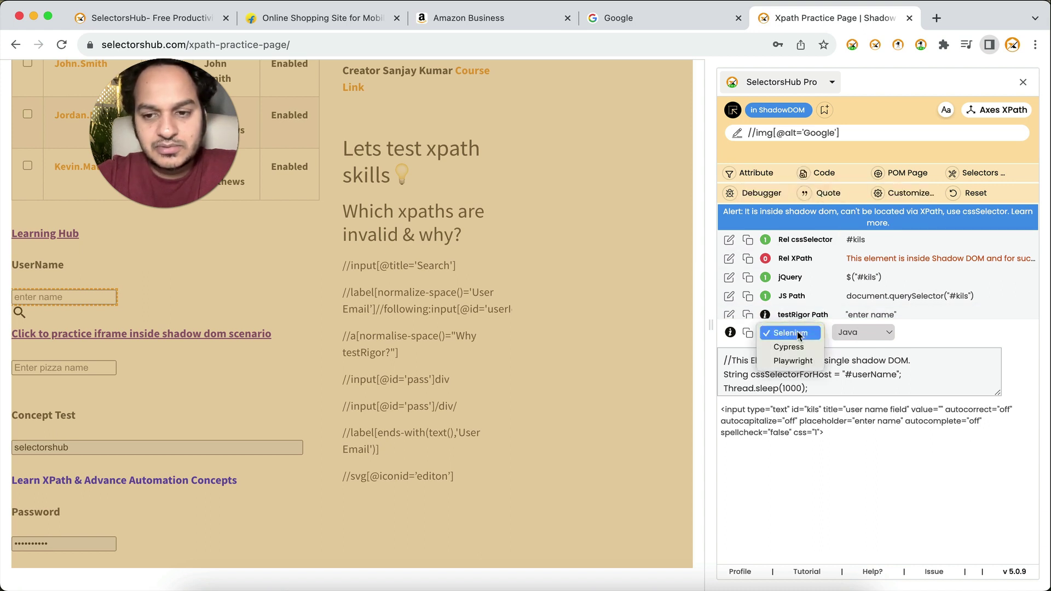
left_click(798, 361)
left_click(858, 335)
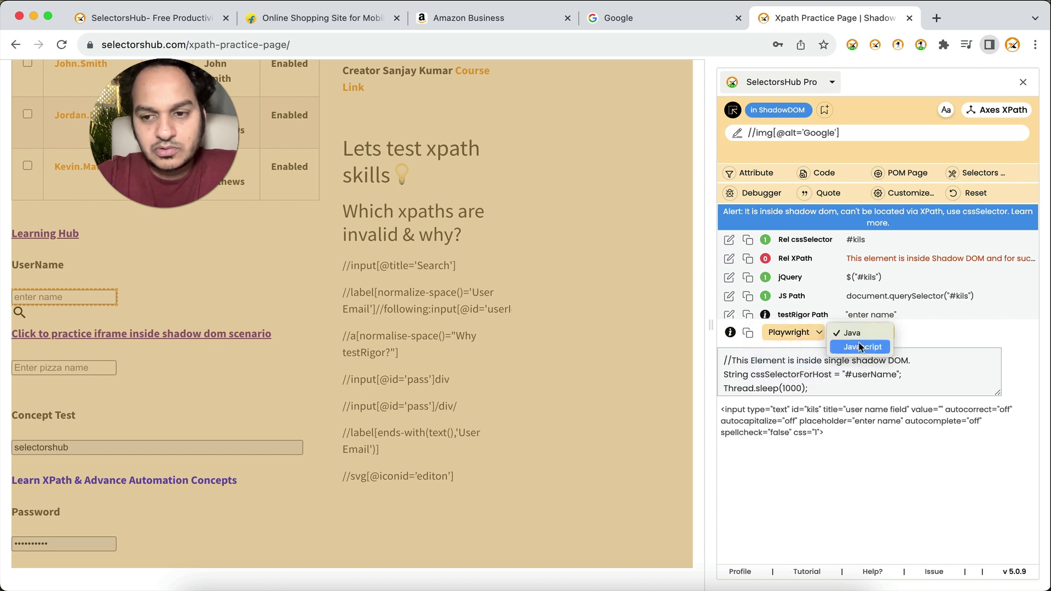
left_click(811, 334)
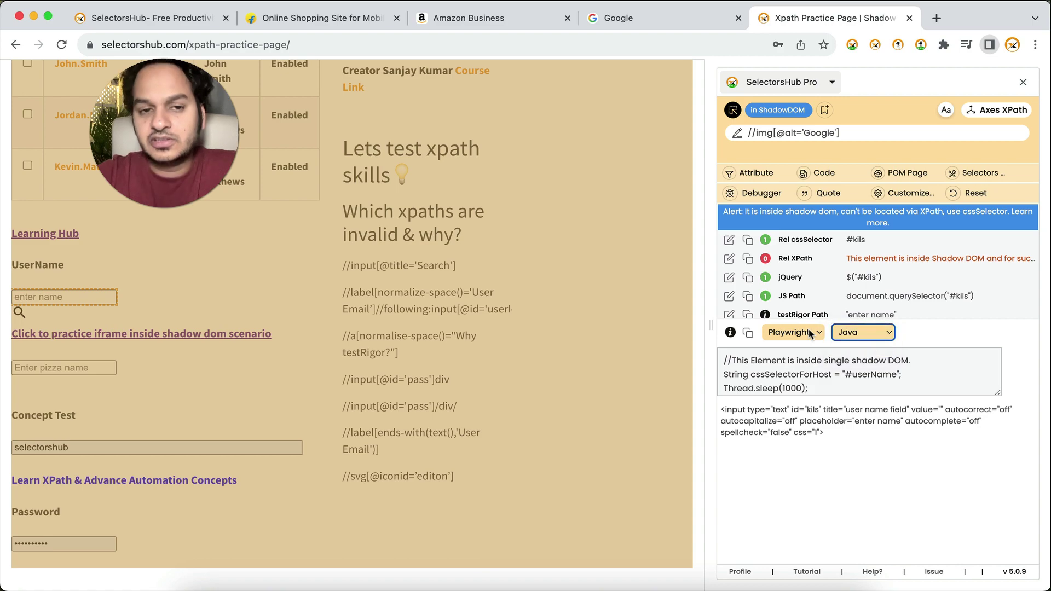
scroll(589, 293, "up", 15)
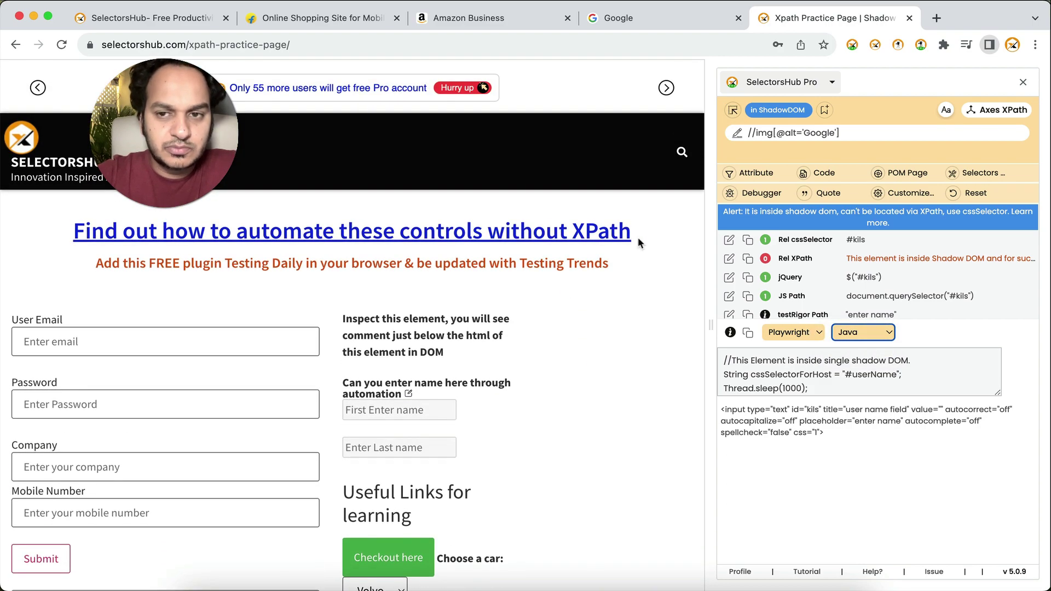
left_click_drag(710, 219, 803, 218)
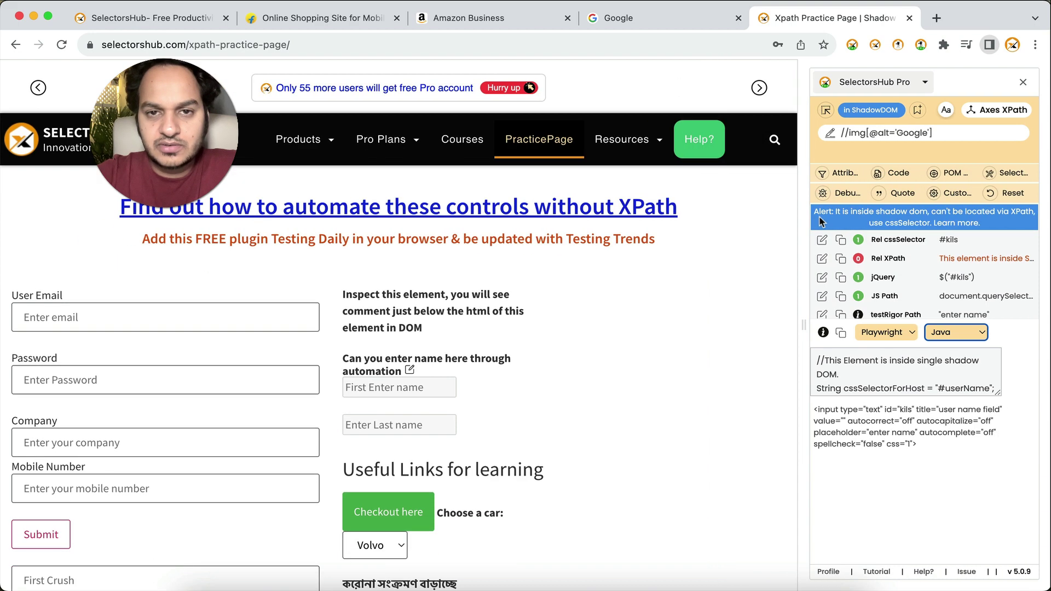
left_click(190, 20)
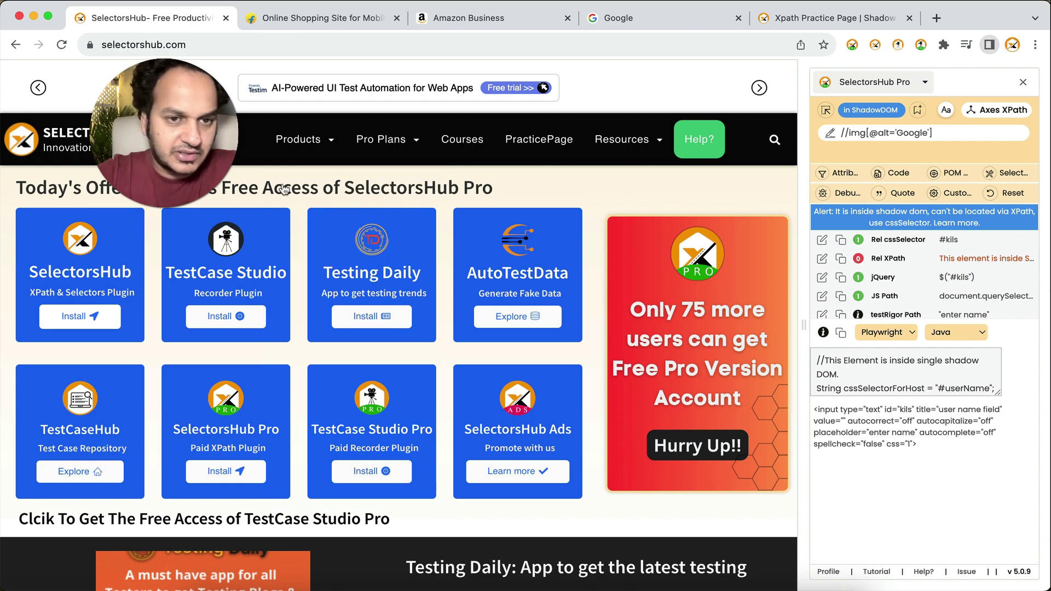
Step: Open the free Pro account post from the red promo banner and highlight sign-up steps 1–3
mouse_move(323, 142)
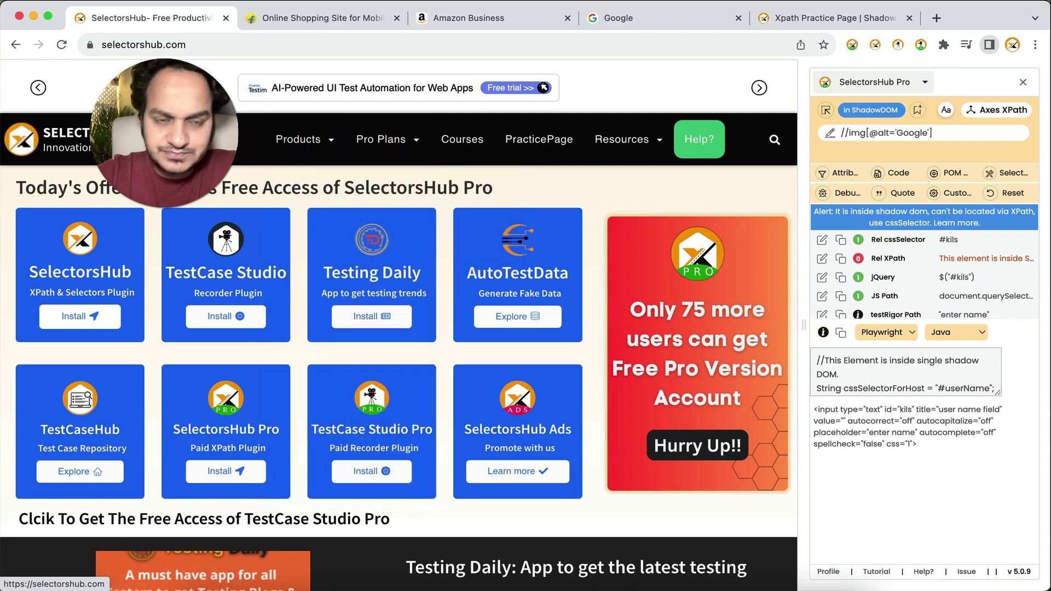
left_click(644, 326)
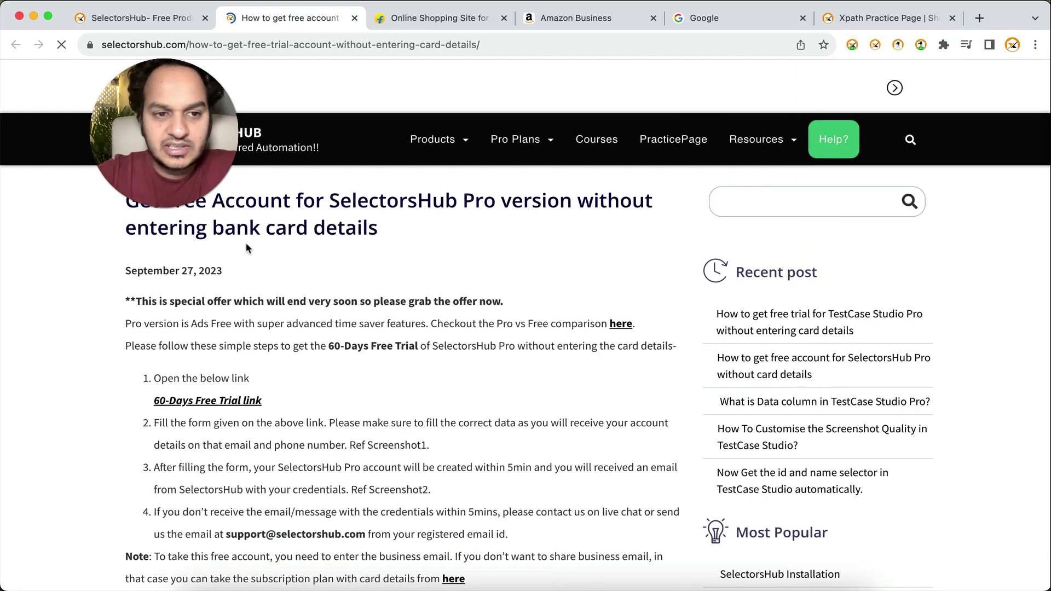
left_click_drag(127, 200, 323, 488)
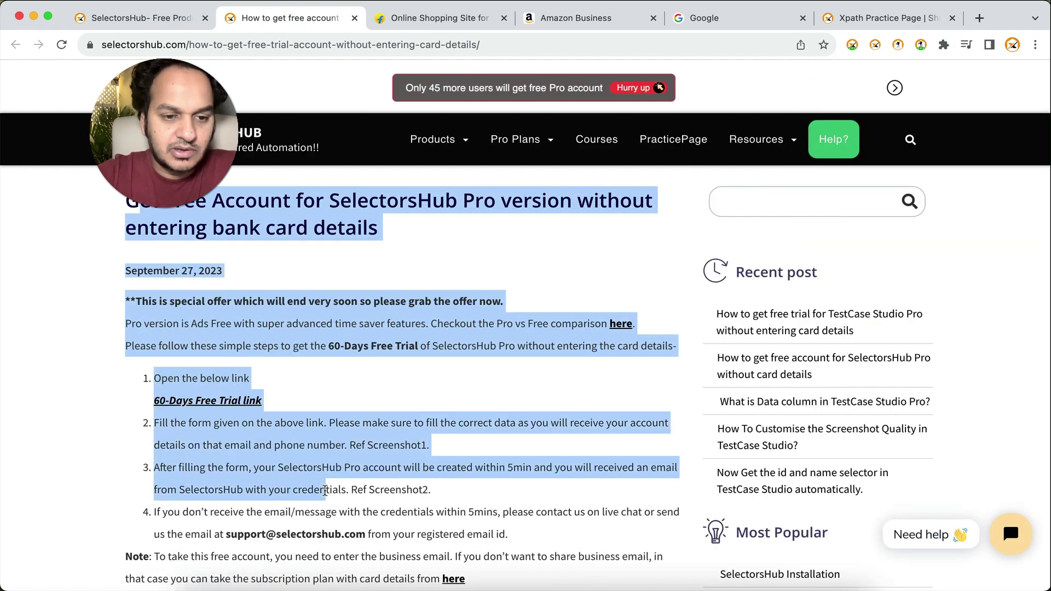
scroll(323, 489, "down", 3)
left_click(142, 272)
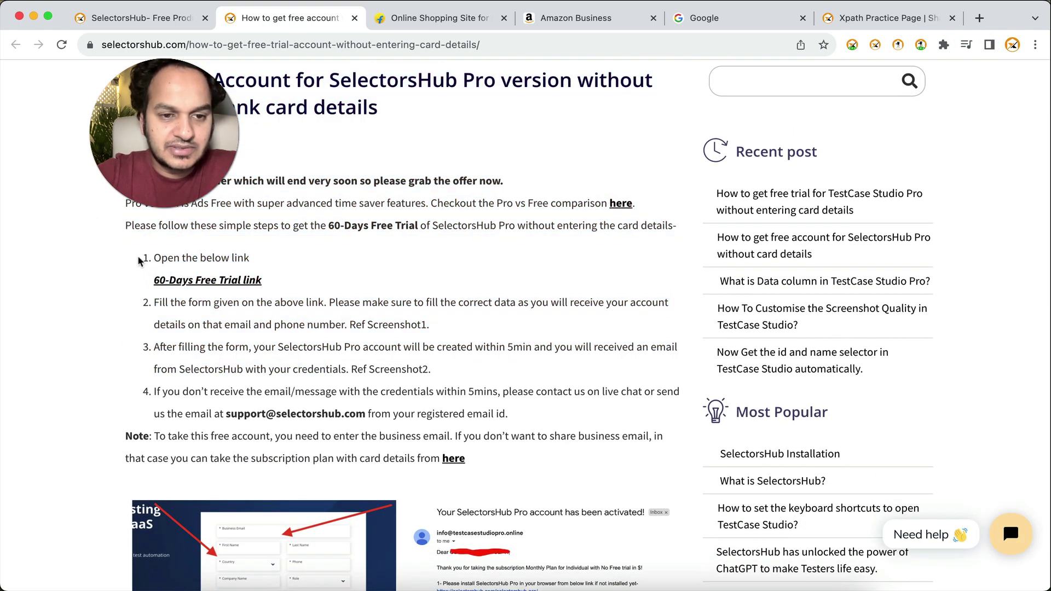
left_click_drag(138, 258, 386, 369)
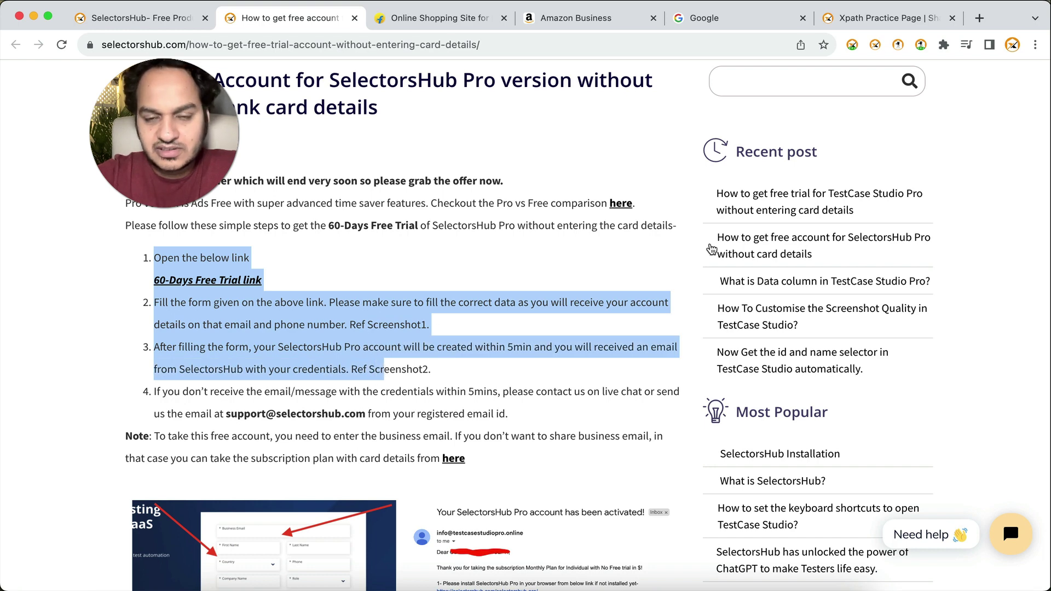
Step: Reopen the side panel on the Xpath Practice Page and pick User Email, yielding #userId
left_click(851, 45)
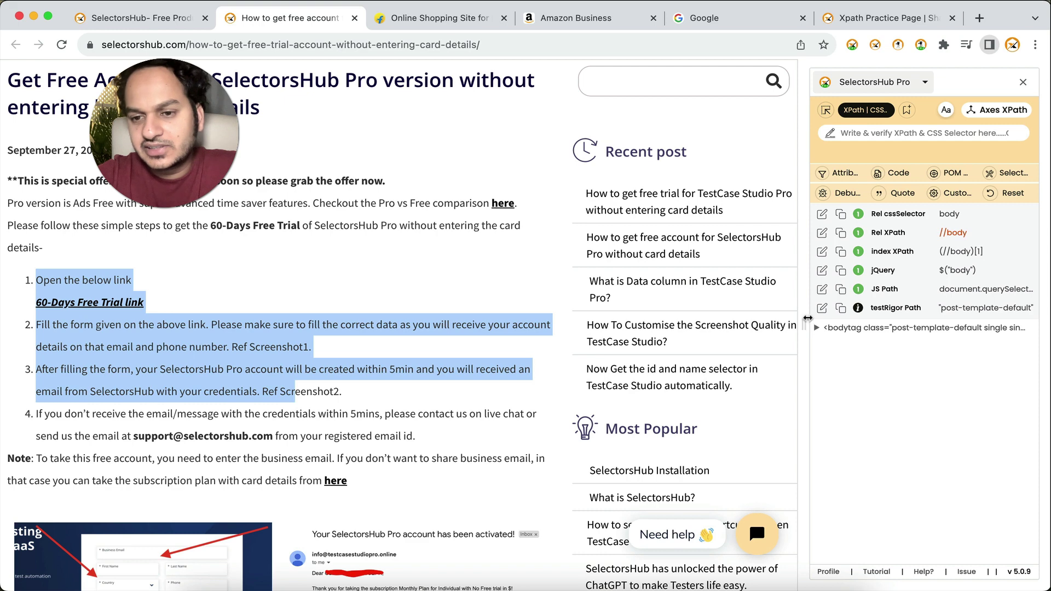
left_click_drag(810, 327, 722, 327)
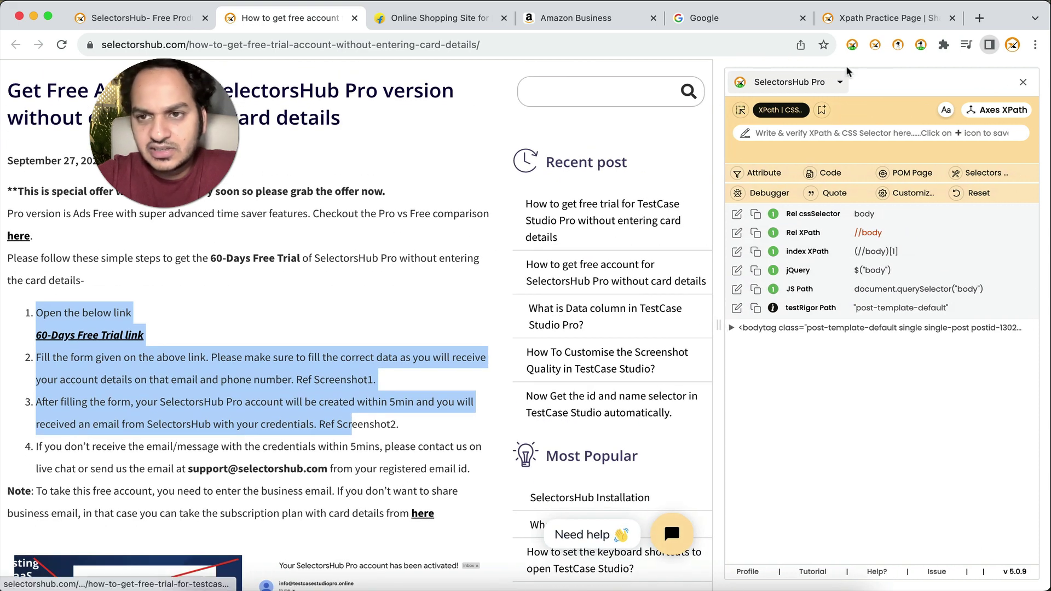
left_click(854, 21)
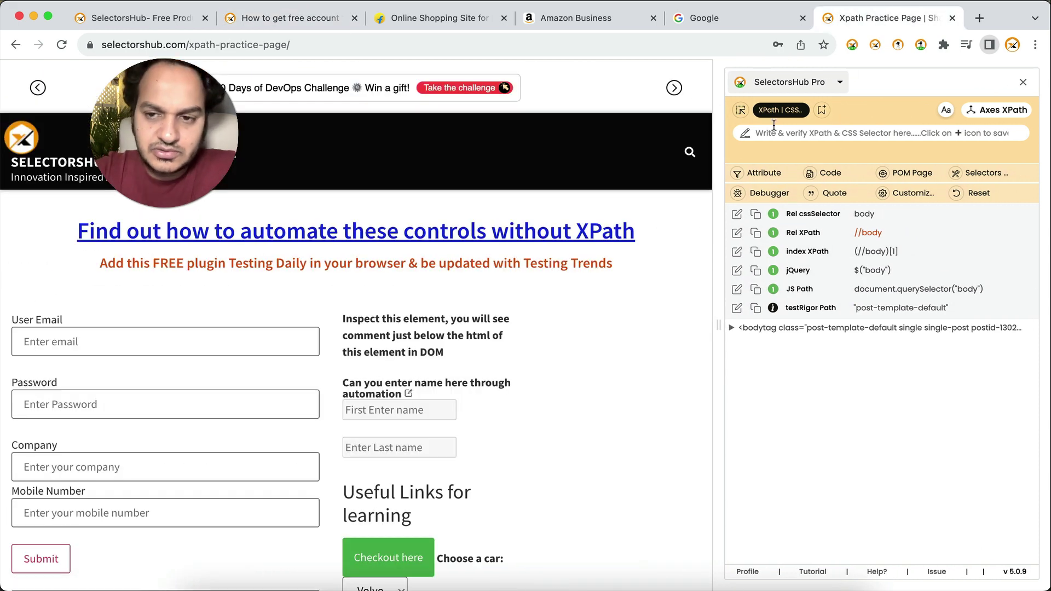
left_click(741, 110)
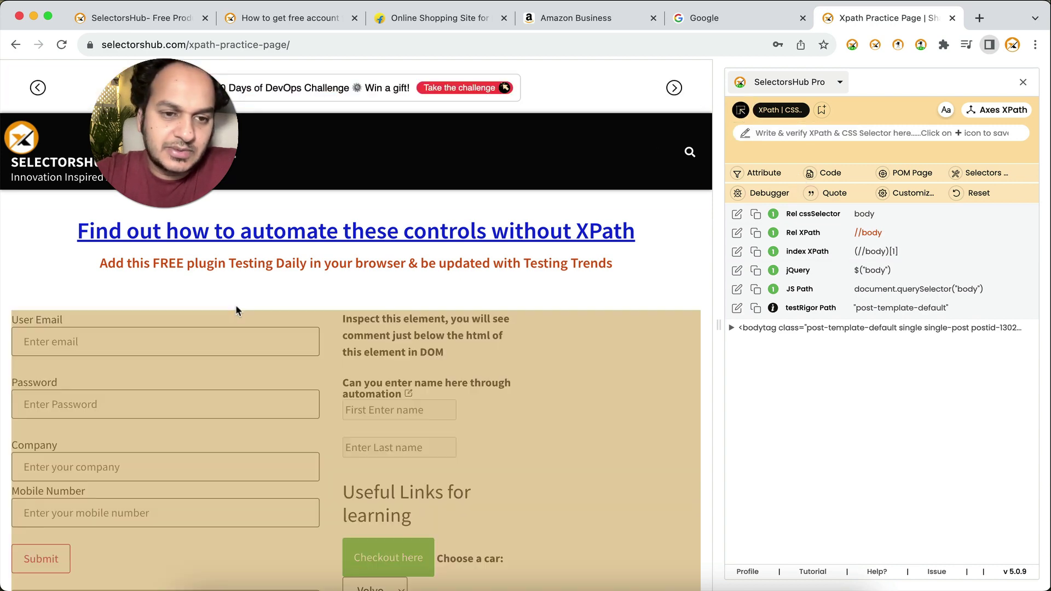
left_click(238, 328)
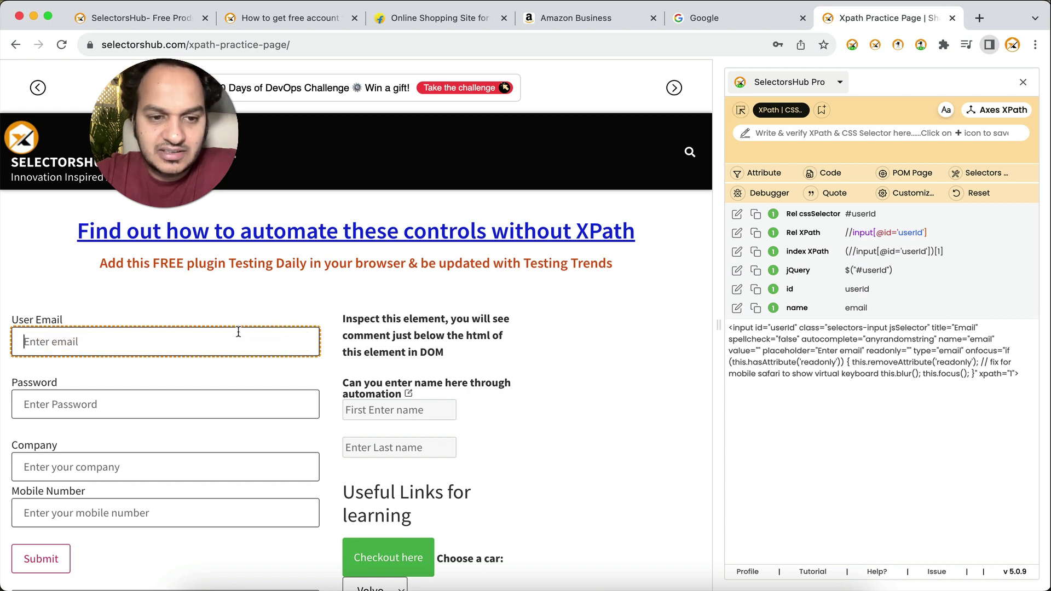
right_click(238, 332)
mouse_move(341, 540)
mouse_move(445, 510)
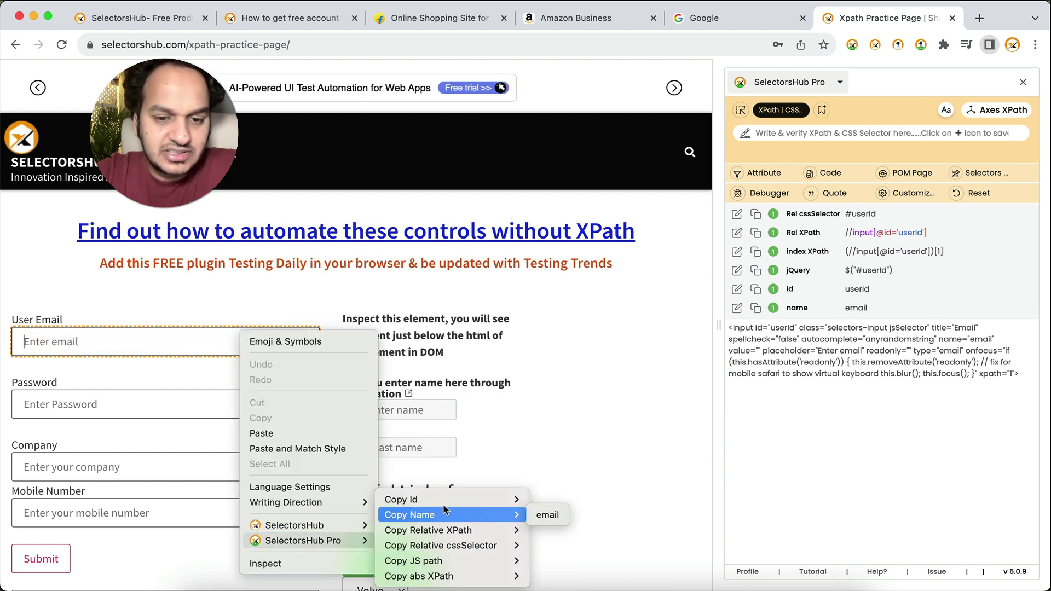
left_click(515, 443)
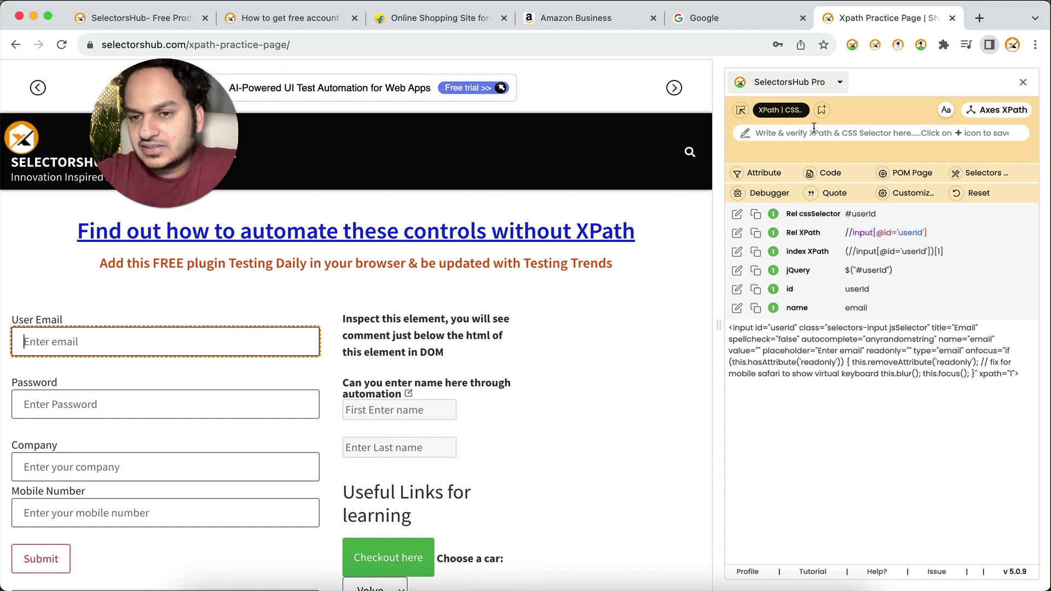
scroll(450, 332, "down", 15)
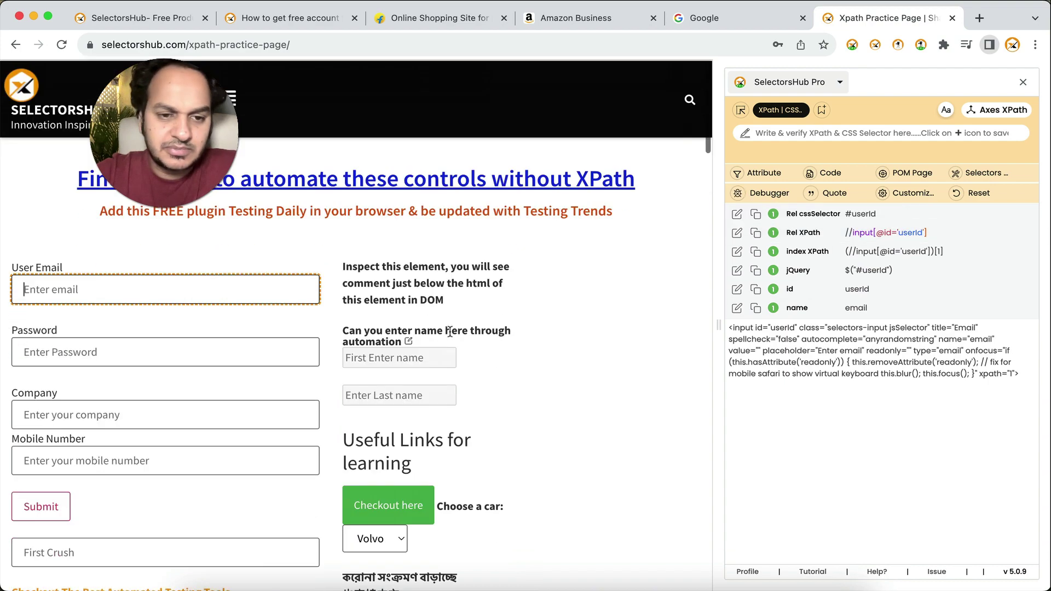
Step: Open the iframe practice page, then return to the Xpath Practice Page tab
scroll(450, 332, "down", 5)
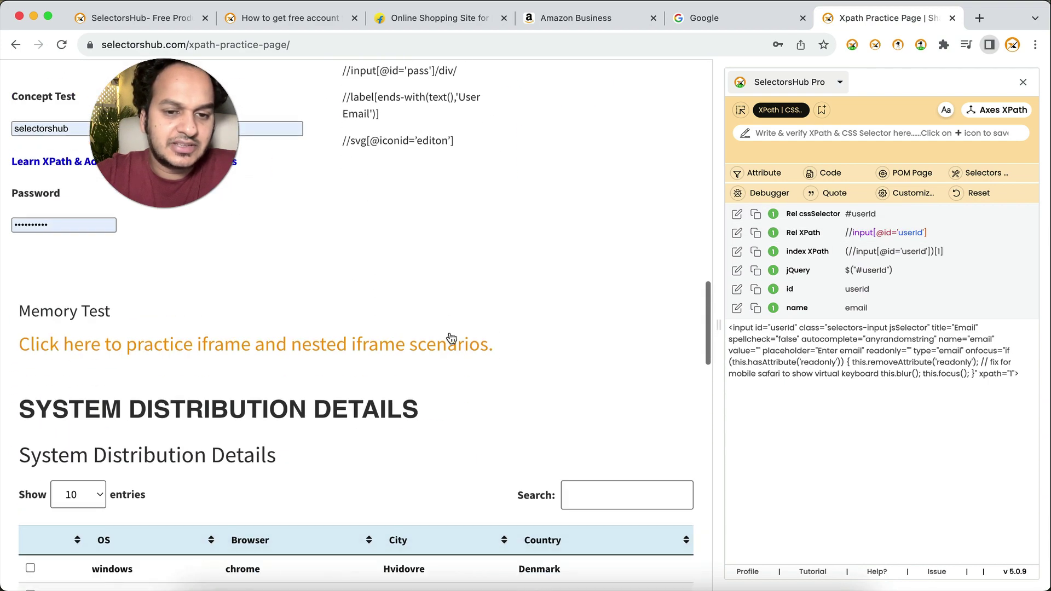
left_click(414, 342)
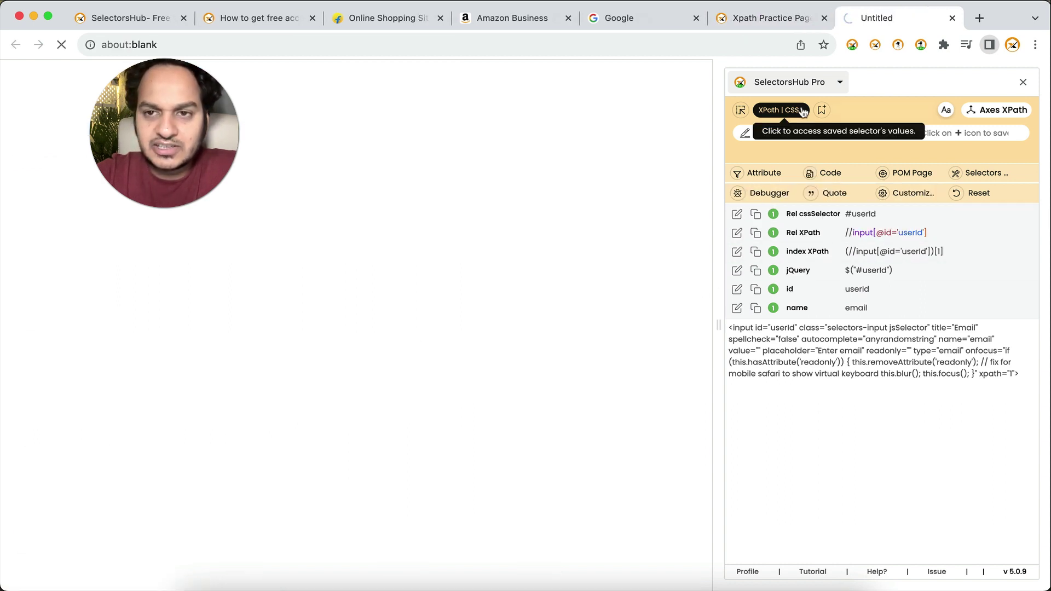
left_click(770, 19)
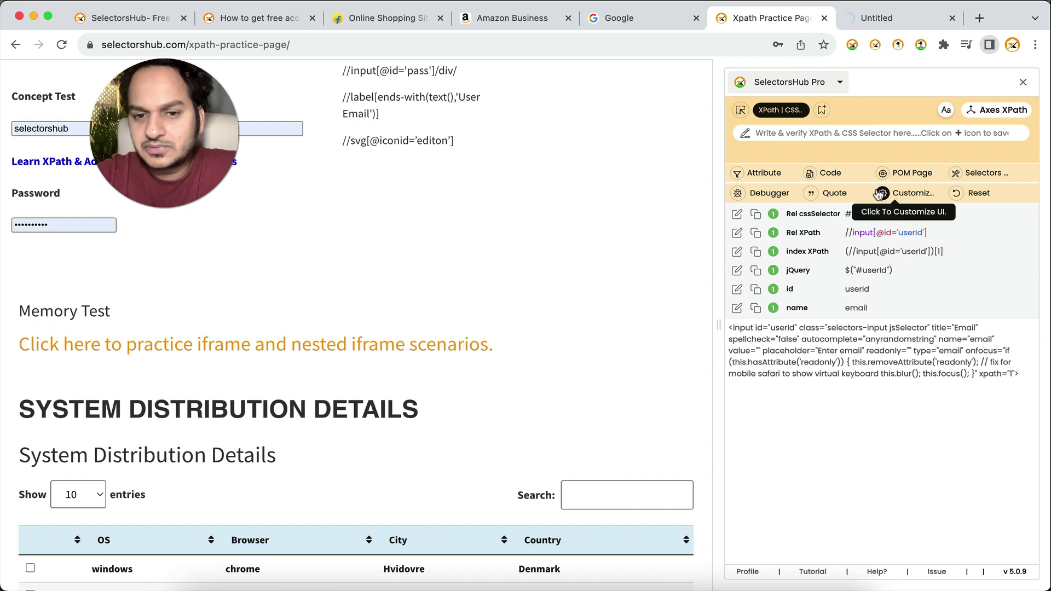
scroll(556, 339, "up", 20)
scroll(556, 339, "down", 1)
Step: Toggle inspection over the svg and shadow-DOM fields, then close the side panel
left_click(740, 110)
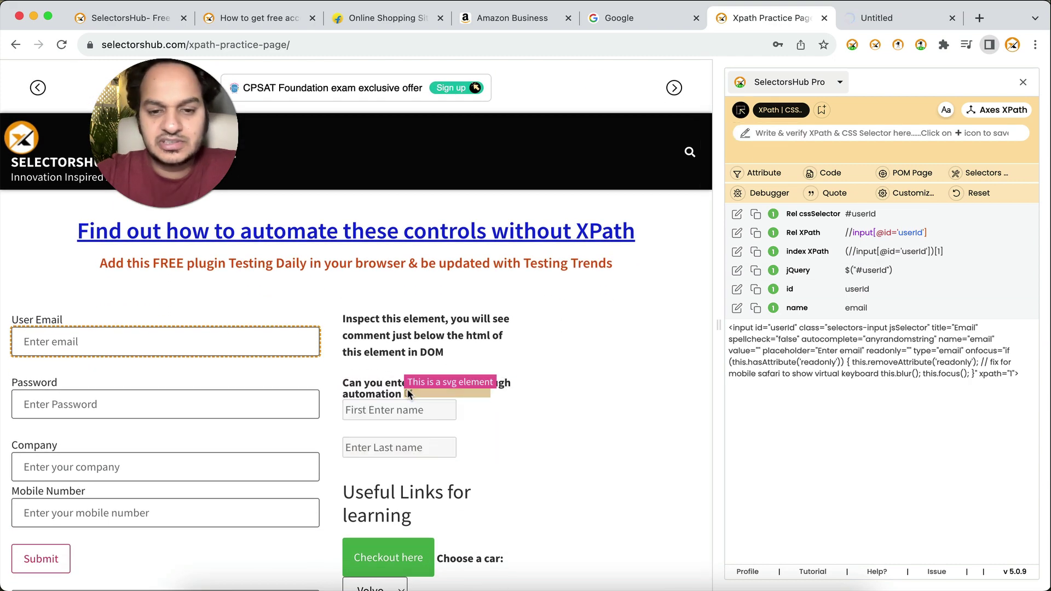
scroll(408, 393, "down", 15)
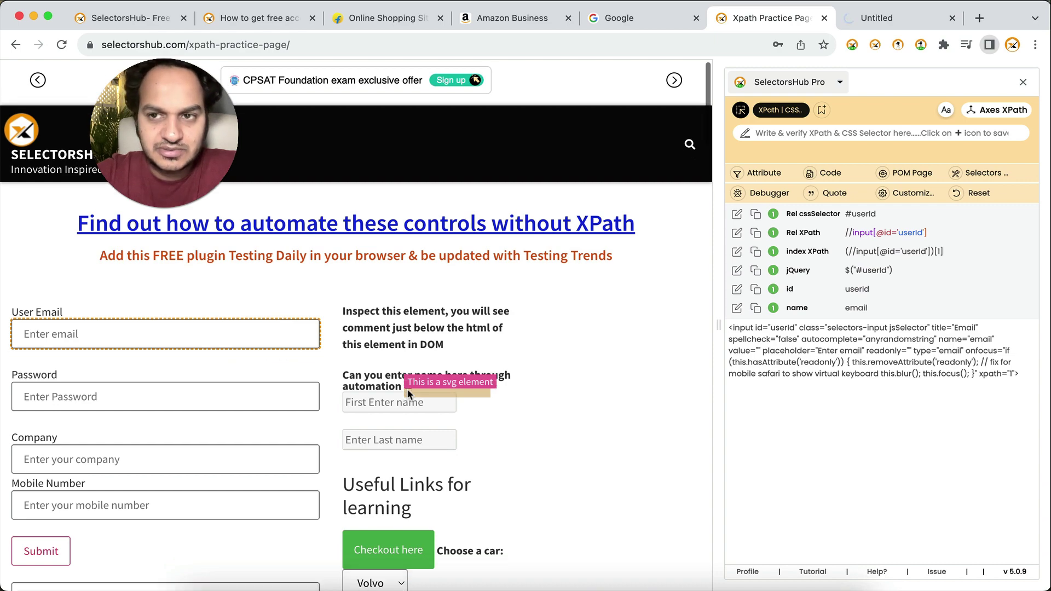
scroll(120, 422, "down", 1)
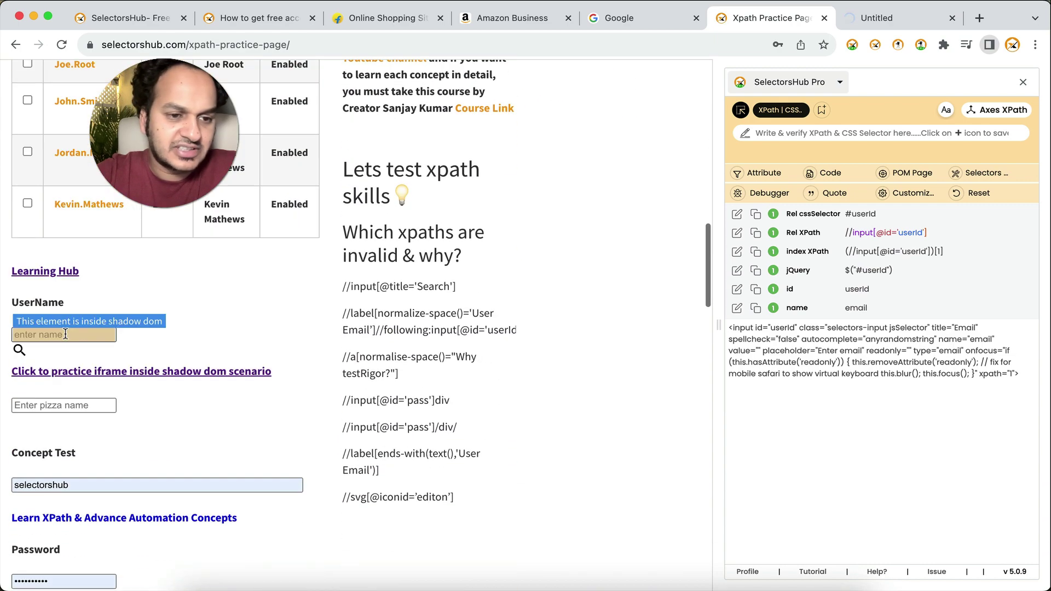
left_click(79, 452)
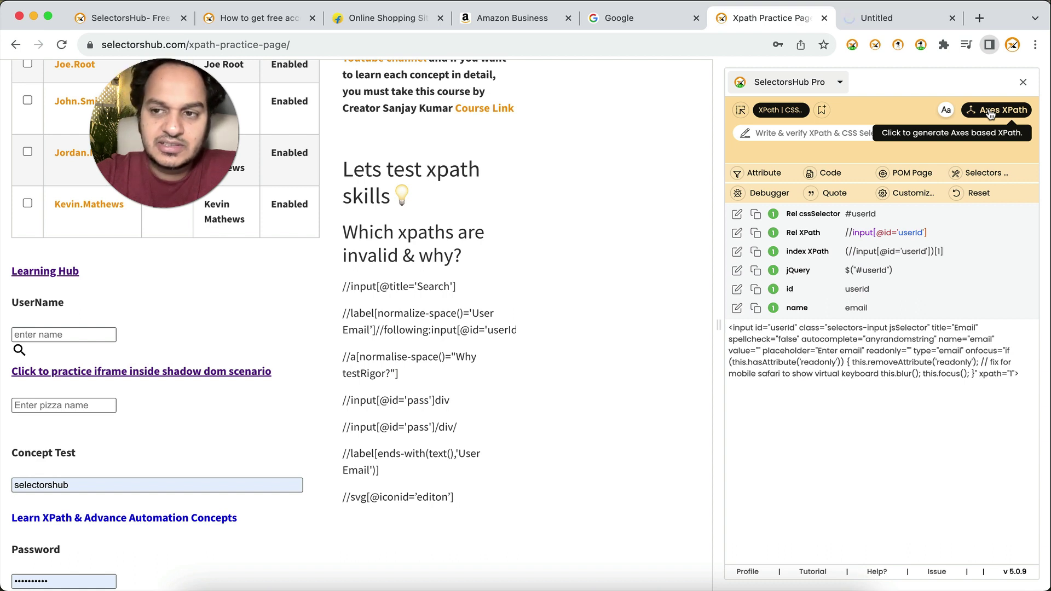
left_click(852, 46)
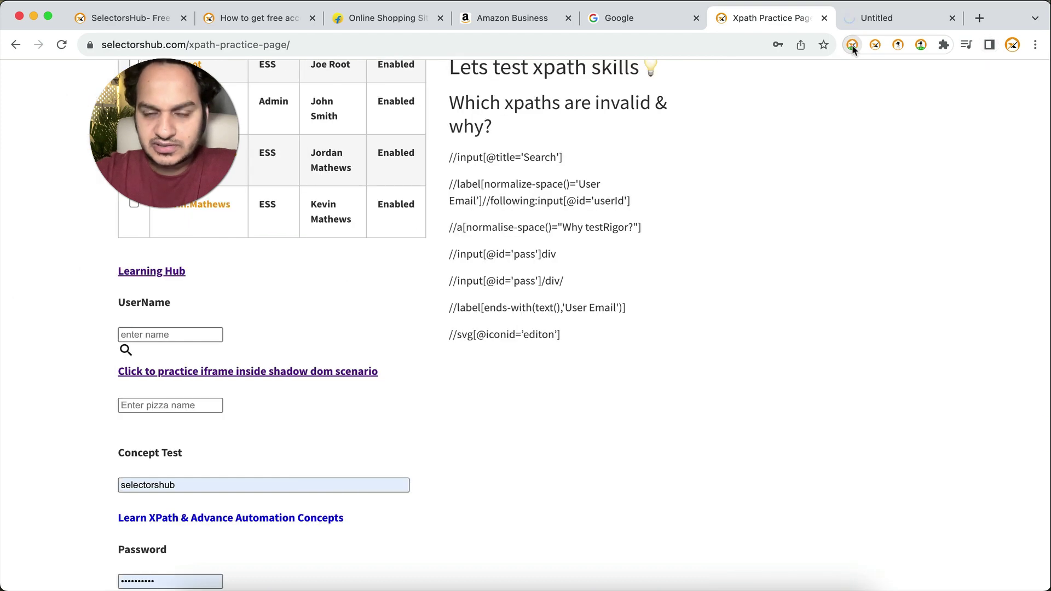
scroll(846, 227, "up", 10)
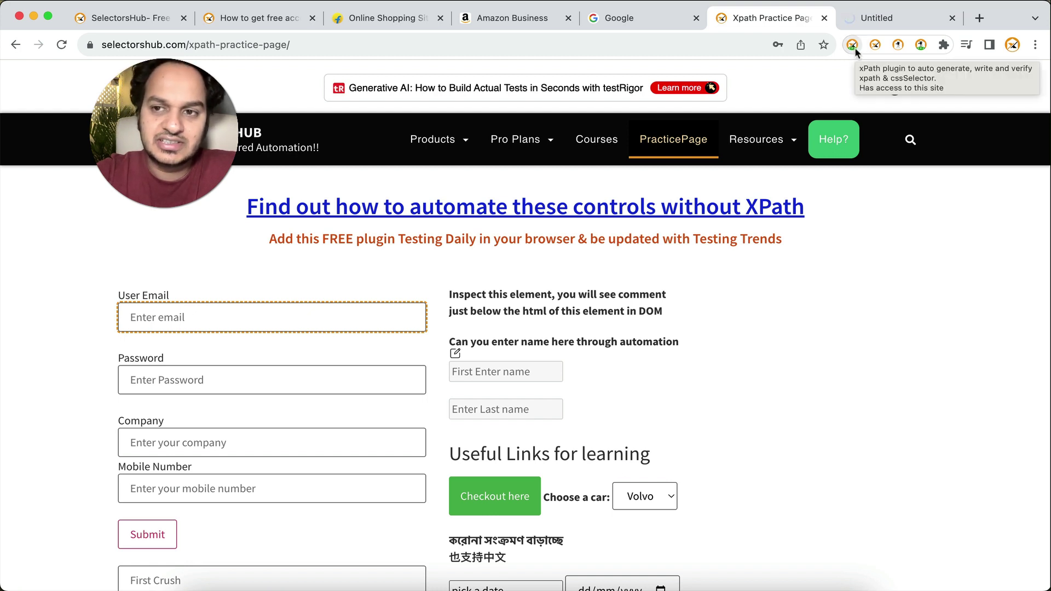
left_click(943, 46)
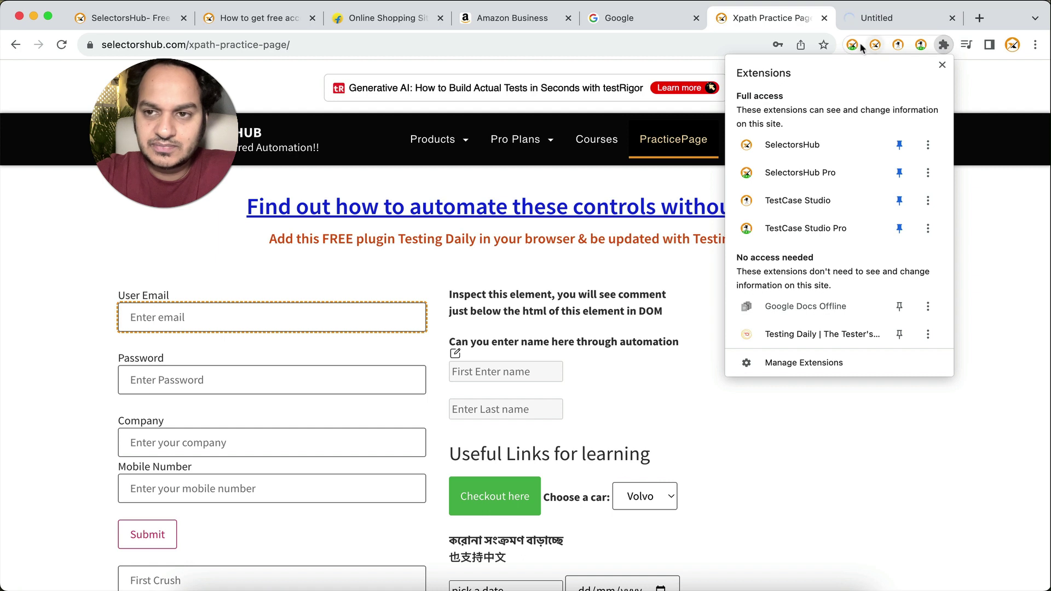
left_click(944, 46)
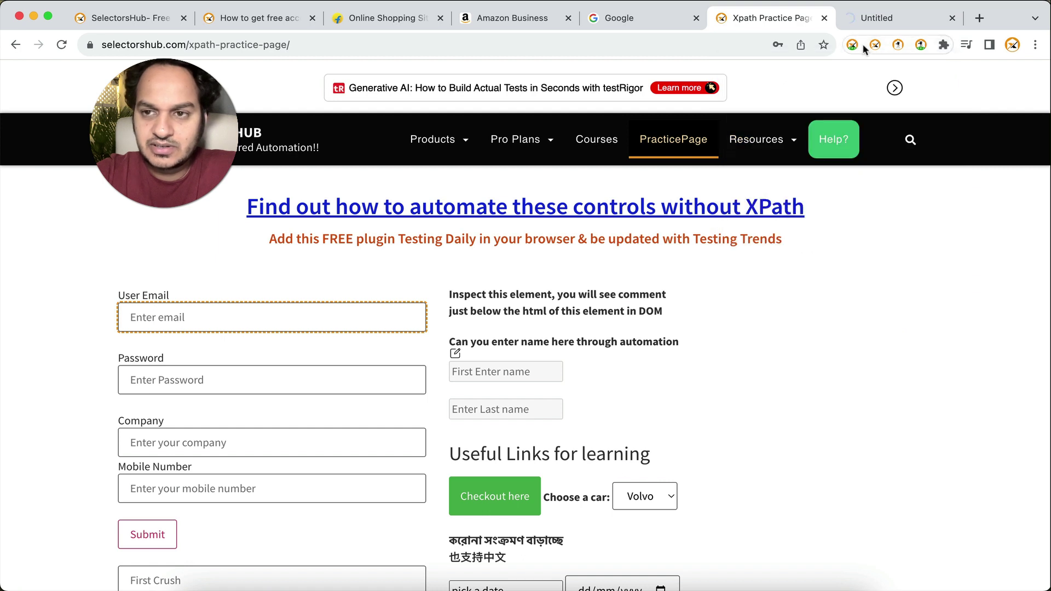
left_click(943, 47)
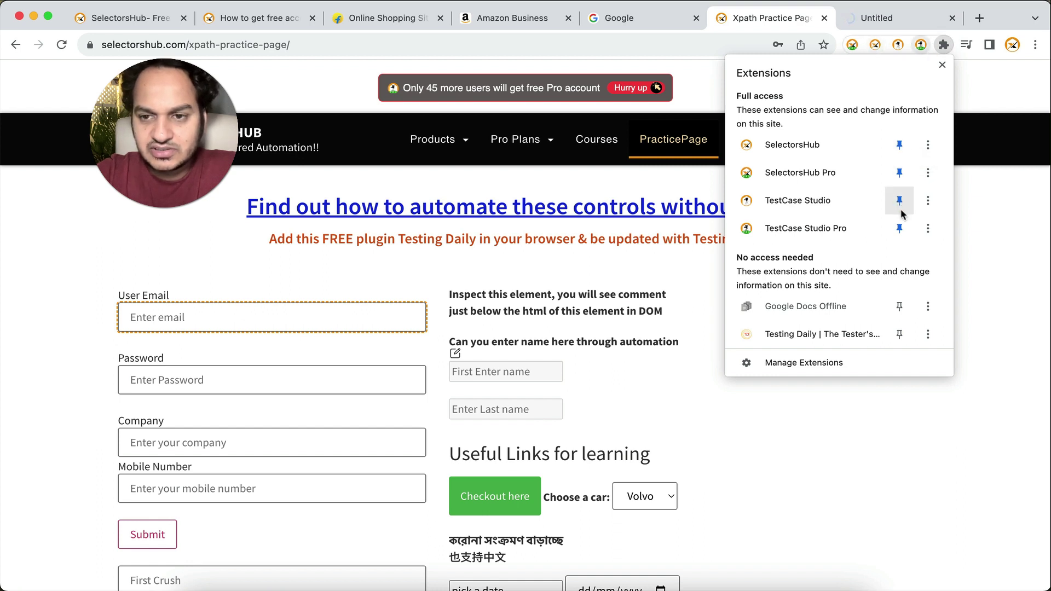
left_click(899, 172)
left_click(899, 145)
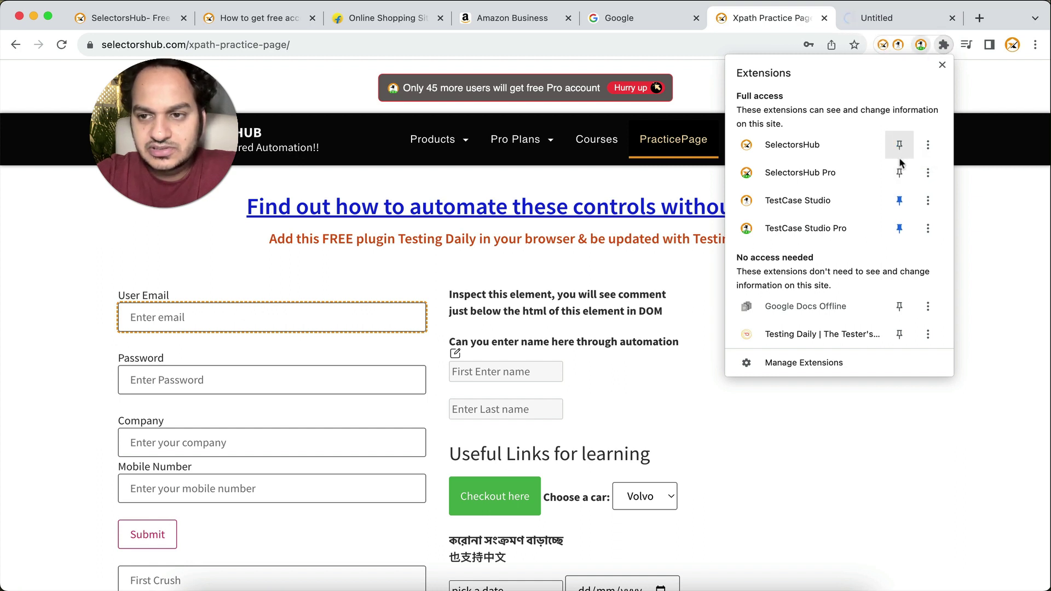
left_click(899, 200)
left_click(899, 228)
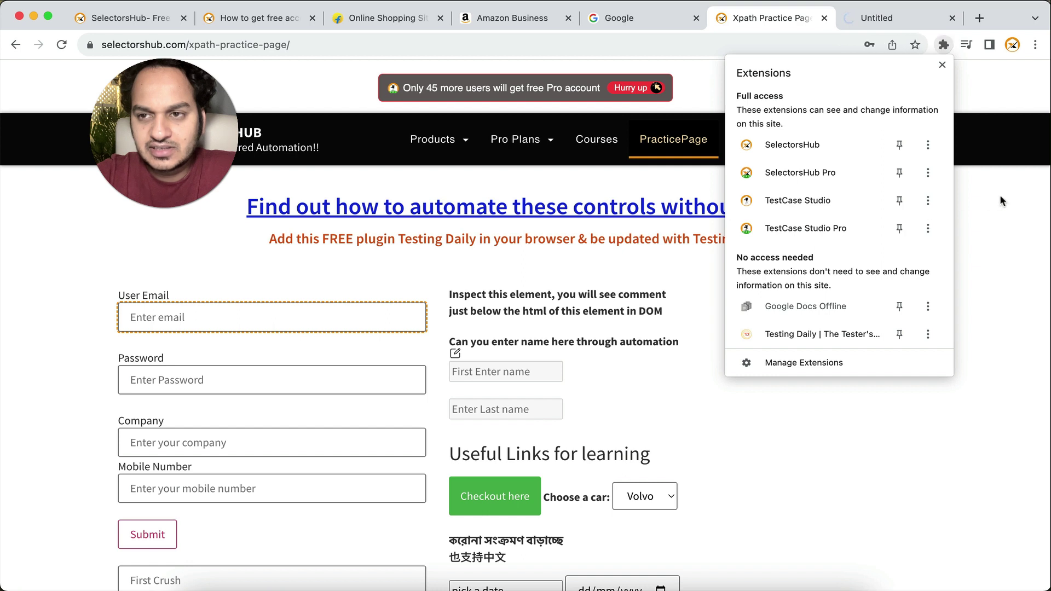
left_click(944, 45)
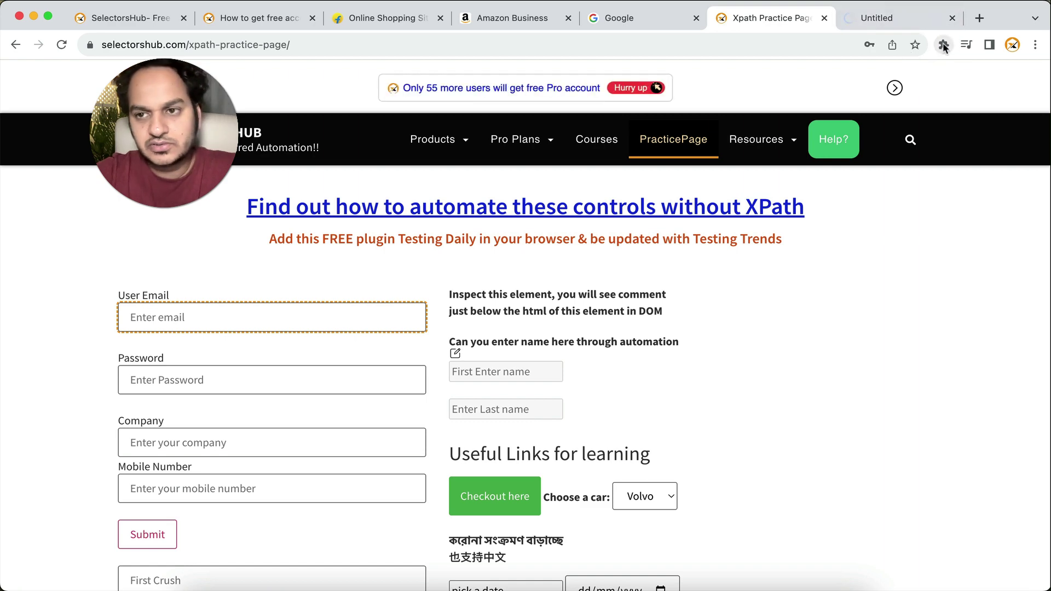
left_click(945, 46)
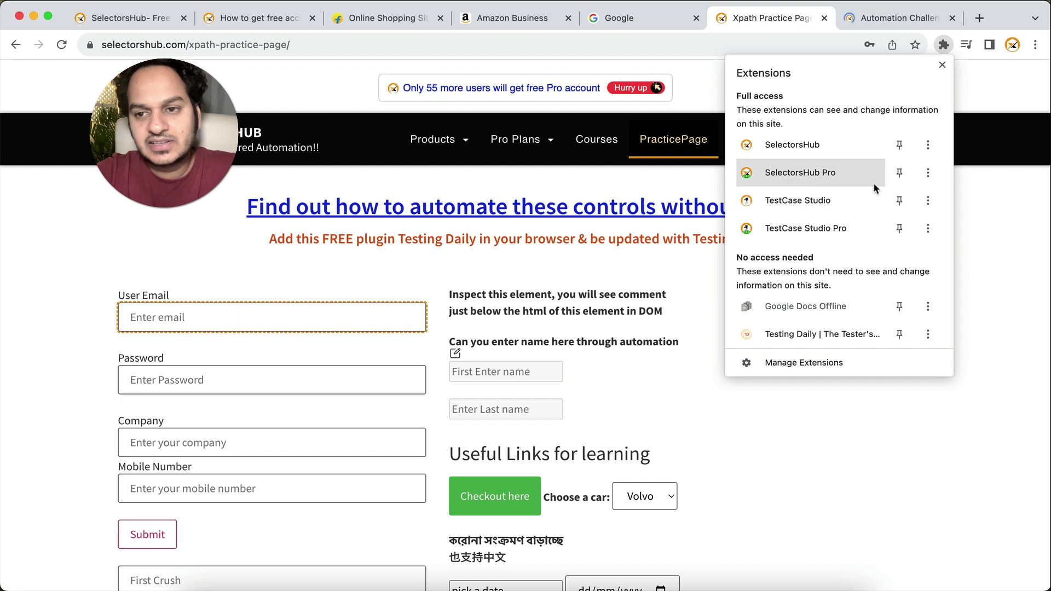
left_click(899, 173)
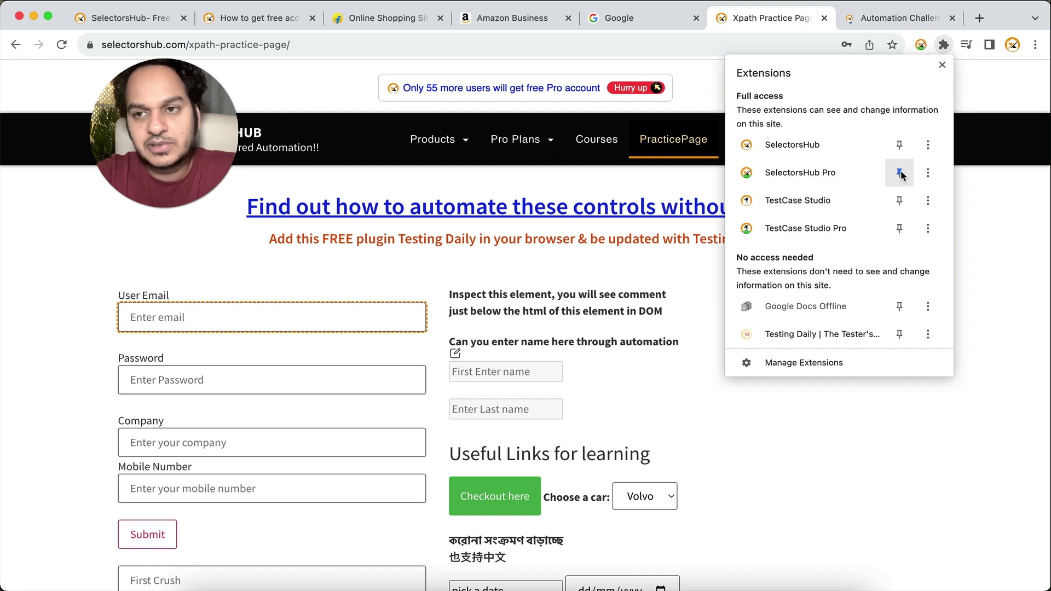
left_click(899, 144)
left_click(899, 200)
left_click(899, 229)
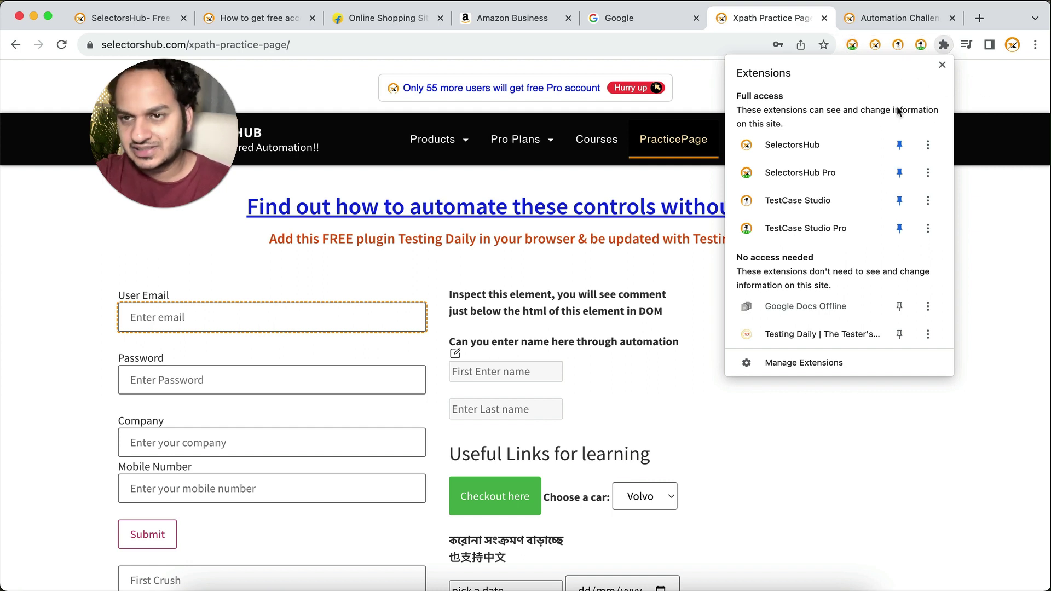
left_click(970, 83)
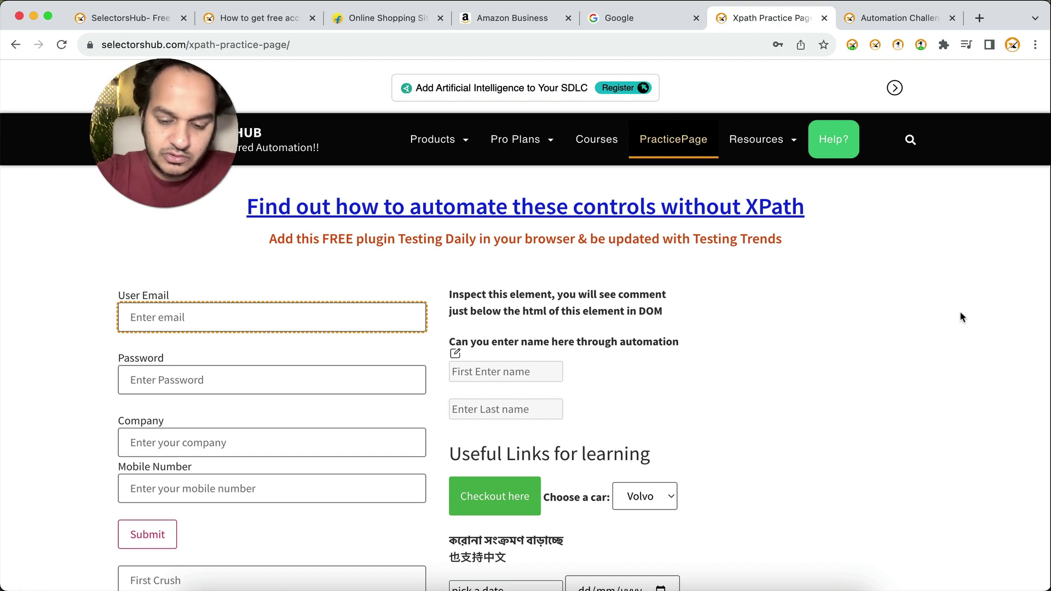
key("super+alt+i")
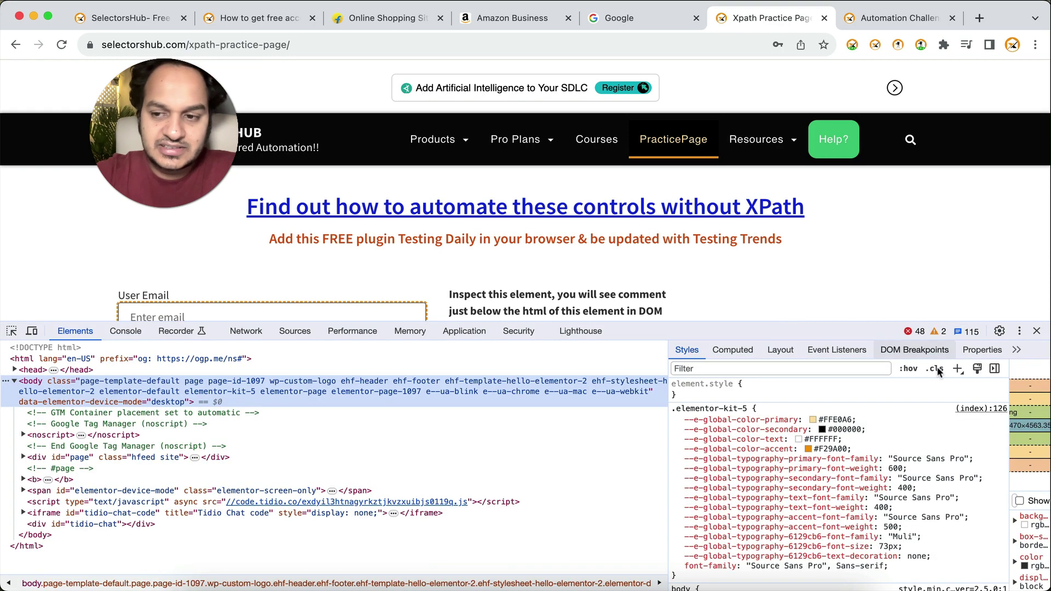
left_click(1016, 350)
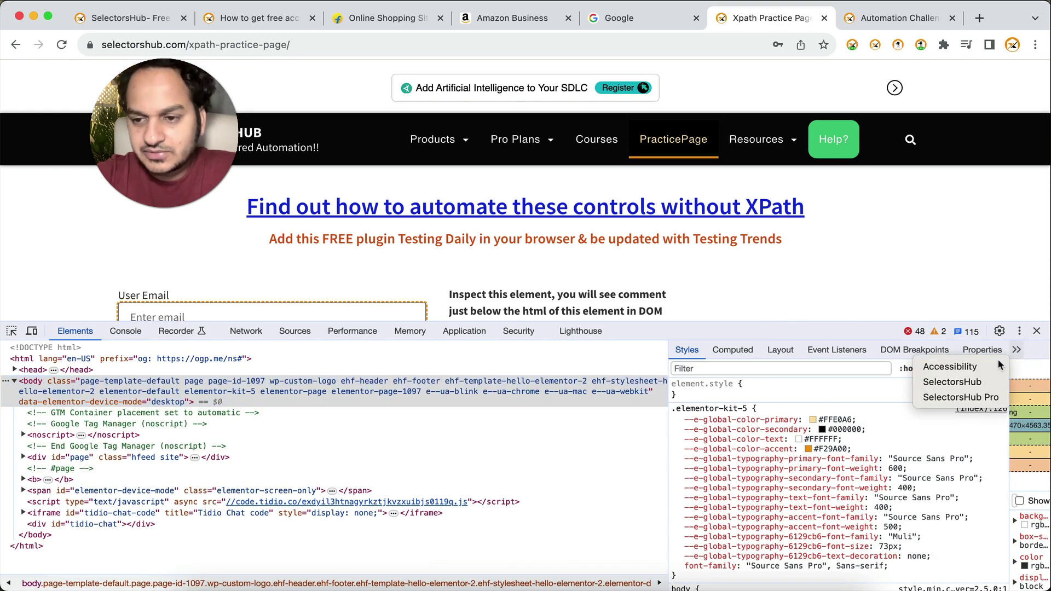
left_click(973, 382)
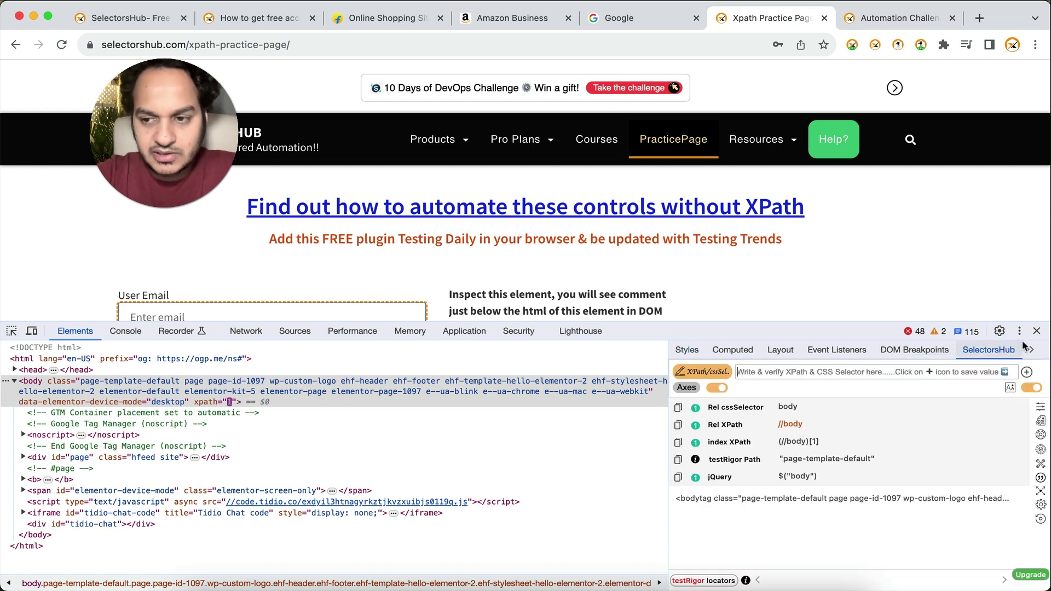
left_click(1036, 331)
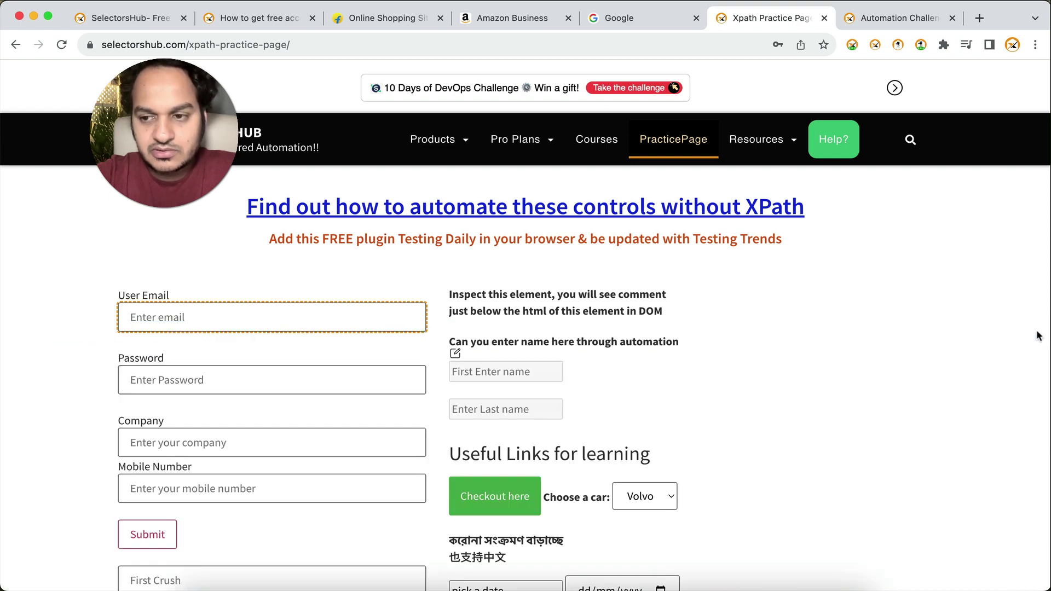
Step: Toggle the SelectorsHub Pro side panel, then open its extension details page showing version 5.0.9
left_click(850, 48)
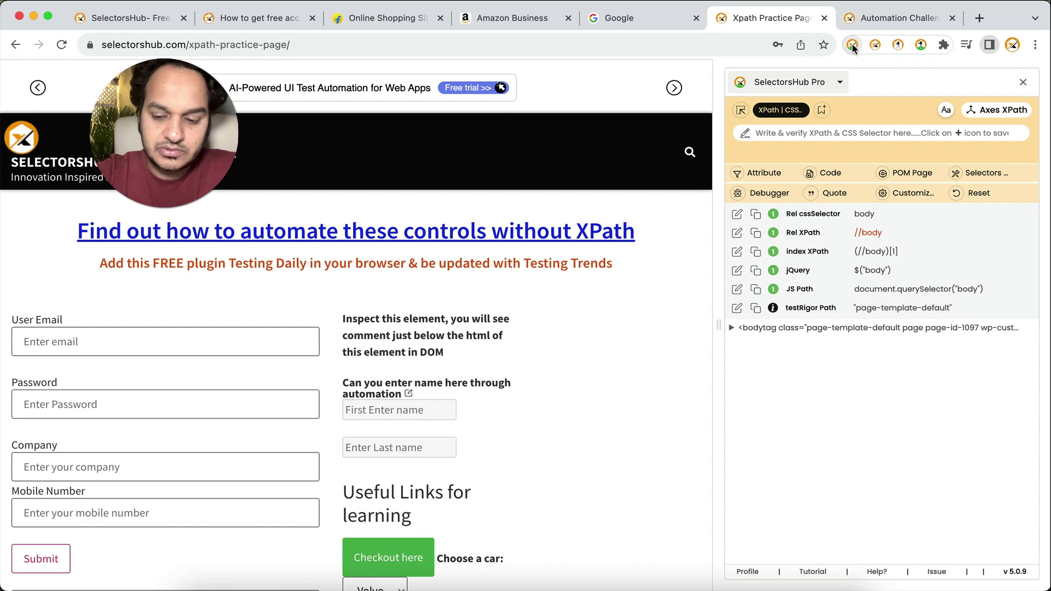
left_click(852, 46)
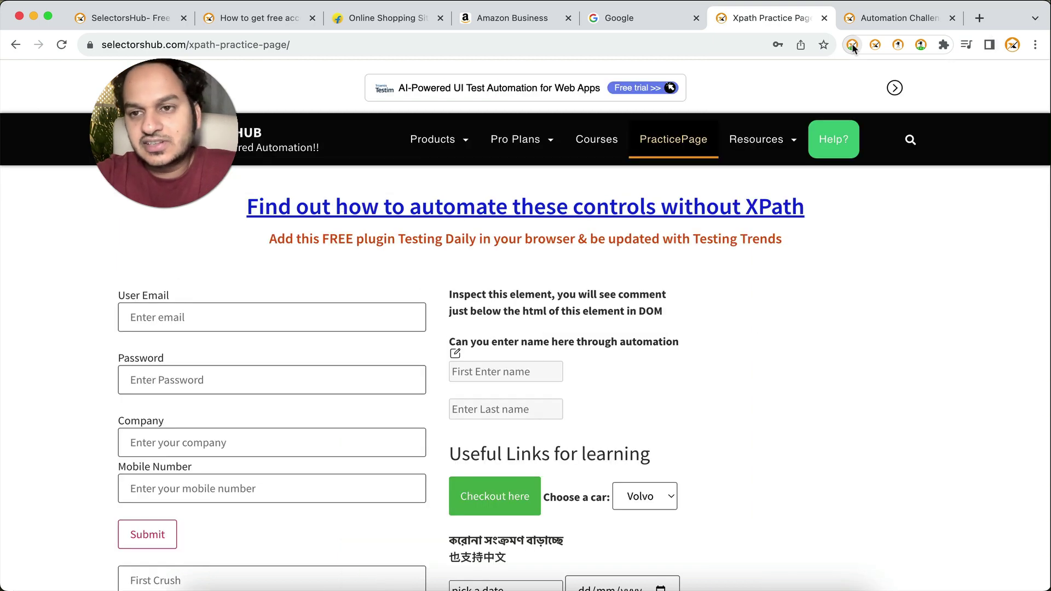
right_click(852, 47)
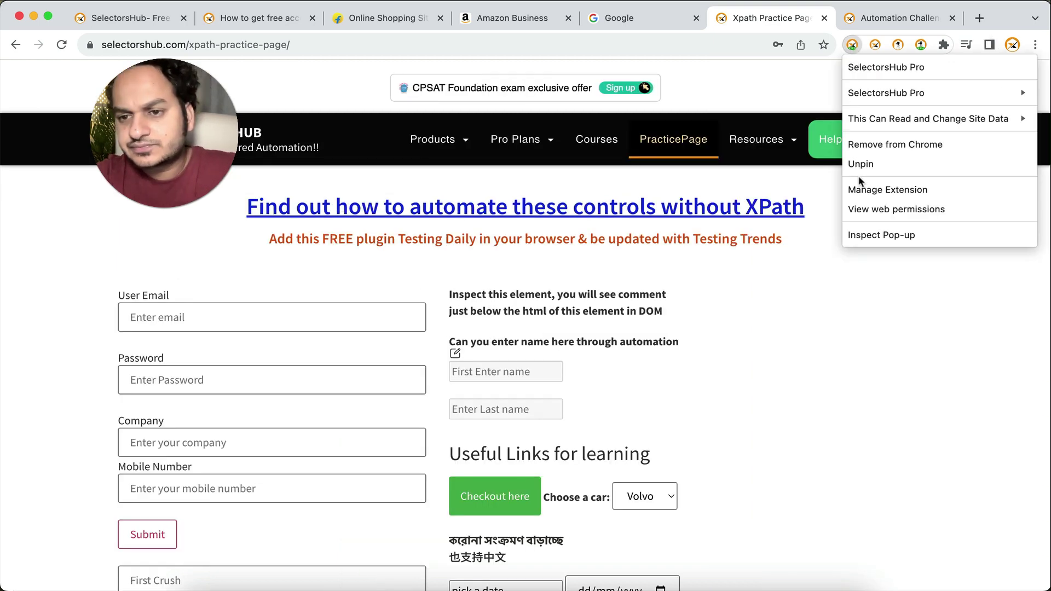
left_click(863, 190)
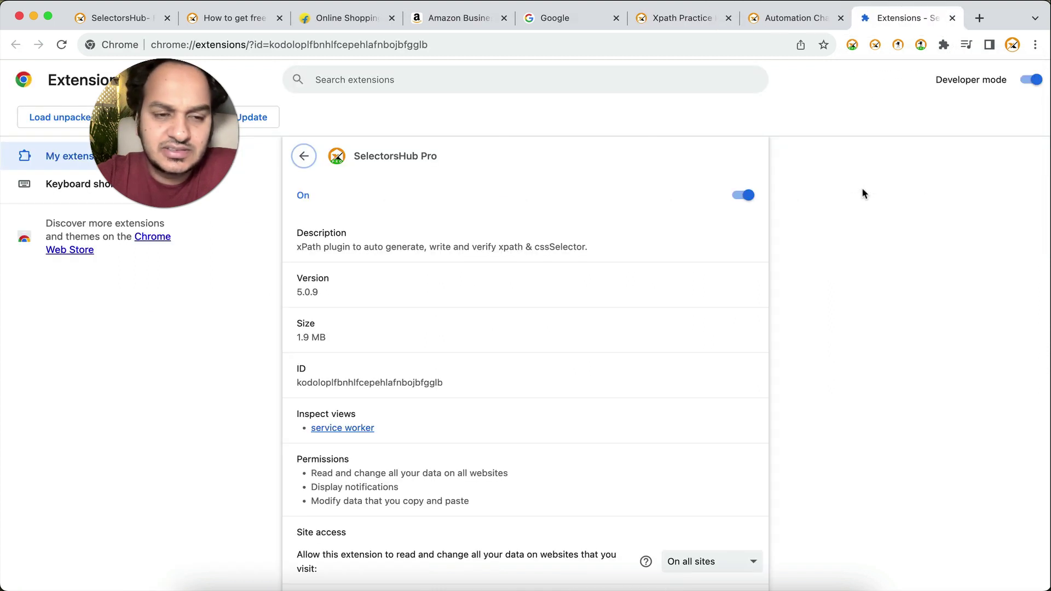
Step: On the extension shortcuts page, change SelectorsHub Pro's activation shortcut to ⇧⌘S
left_click(93, 185)
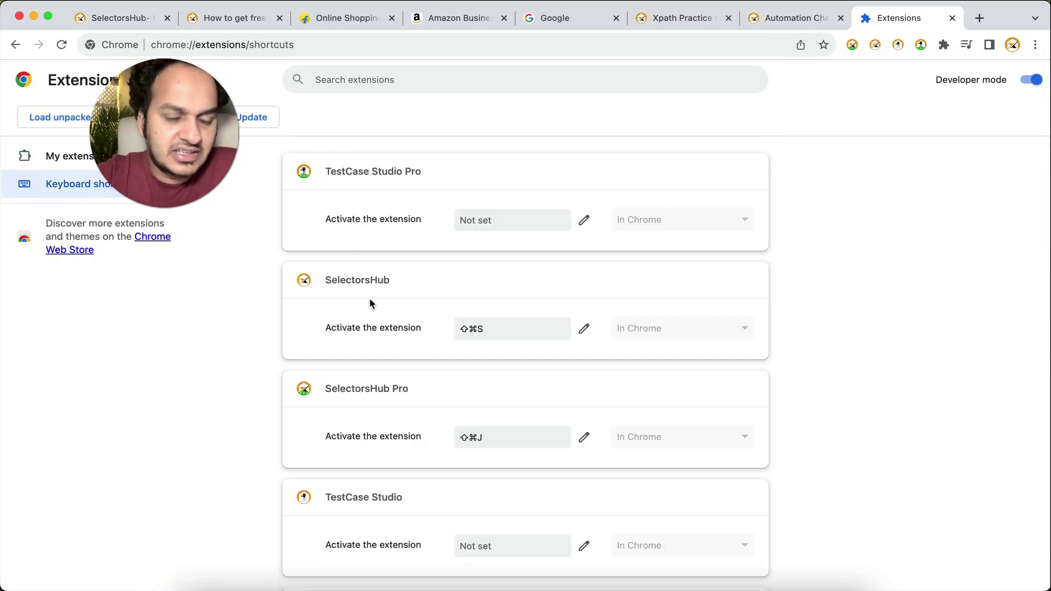
scroll(368, 303, "down", 3)
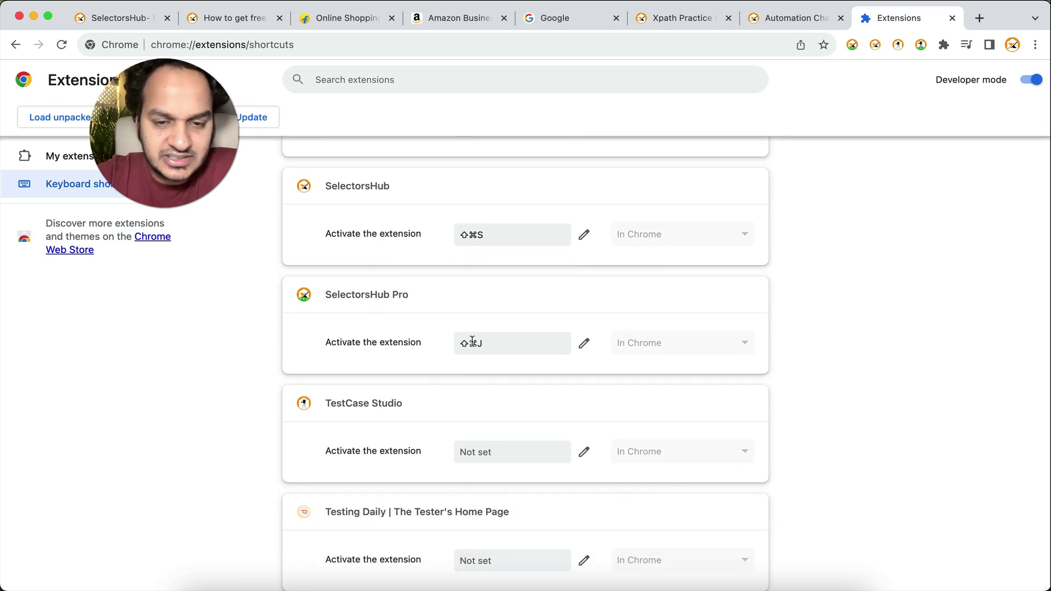
left_click(584, 345)
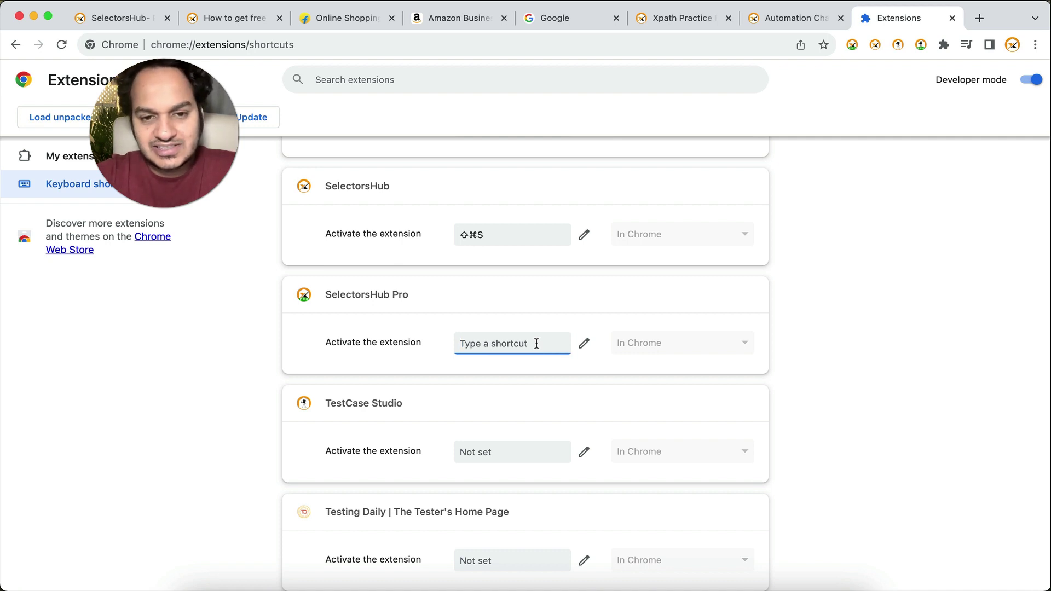
key("shift")
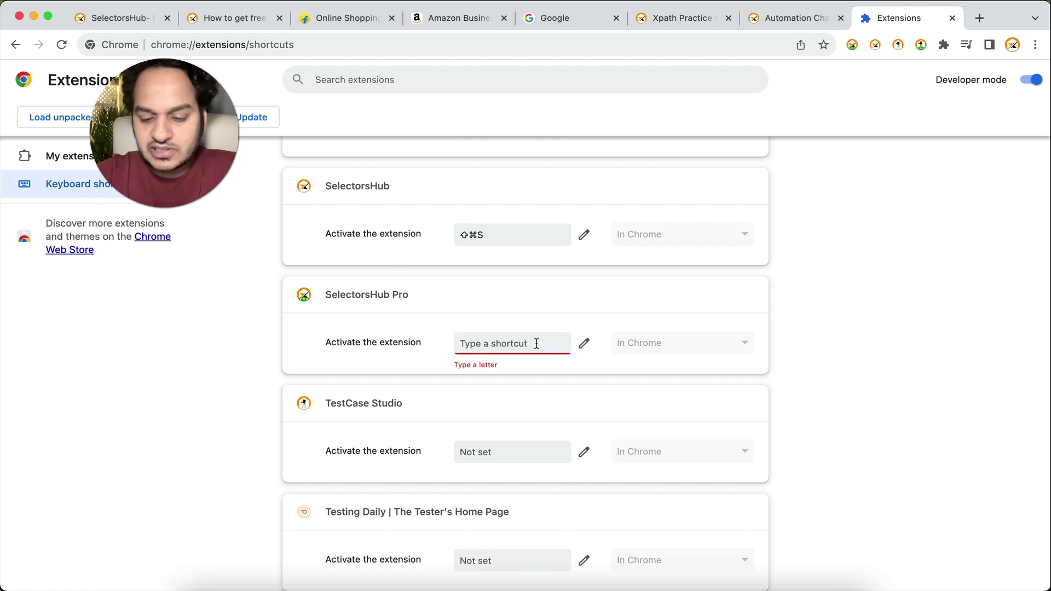
key("shift+super+s")
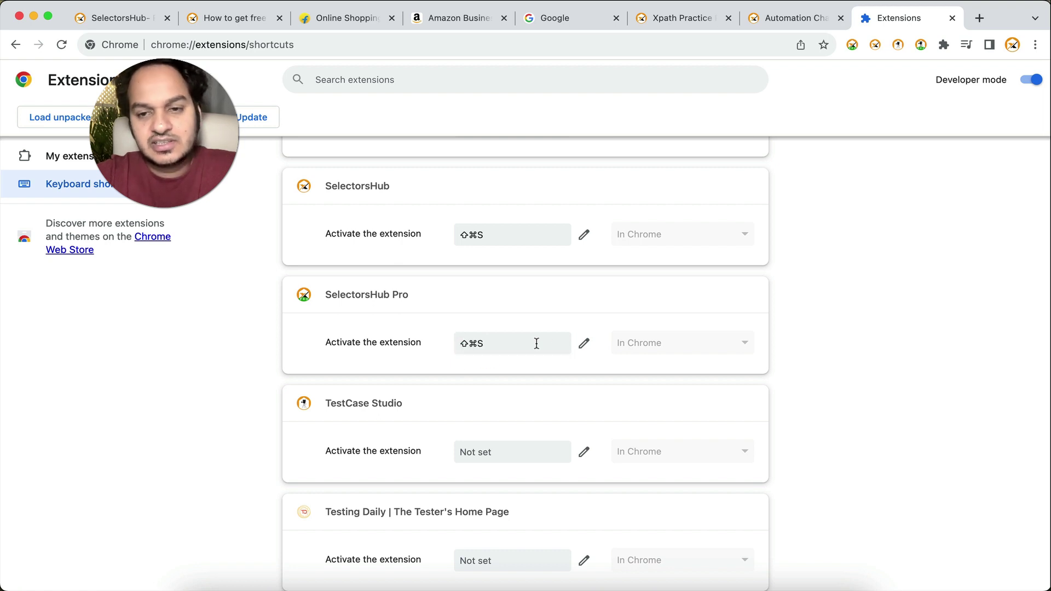
Step: Load google.com in a new tab and open SelectorsHub Pro with its new shortcut
left_click(978, 18)
type("google.com")
key("Return")
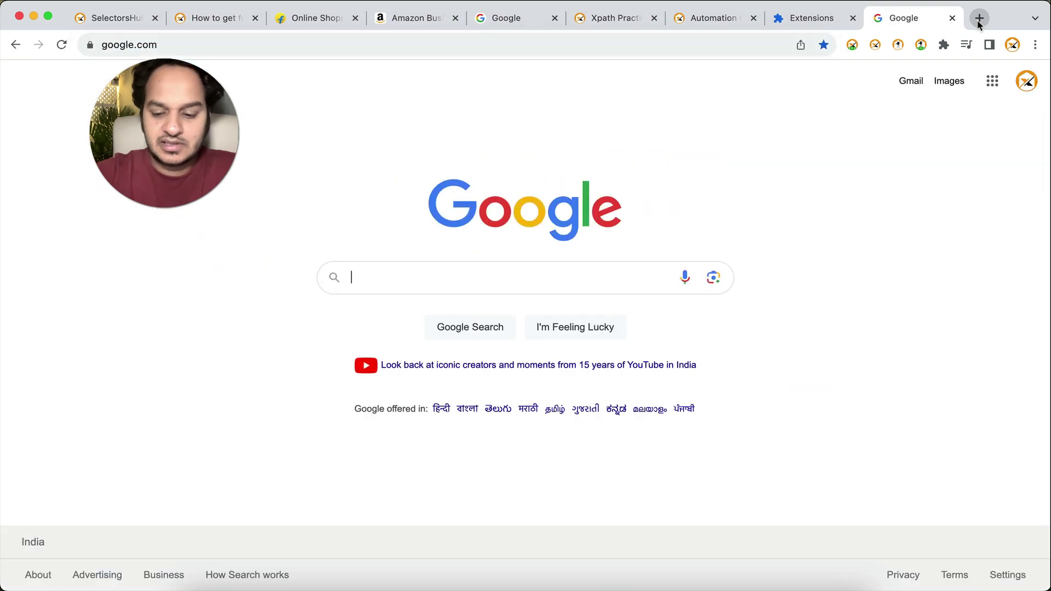
key("super+shift+x")
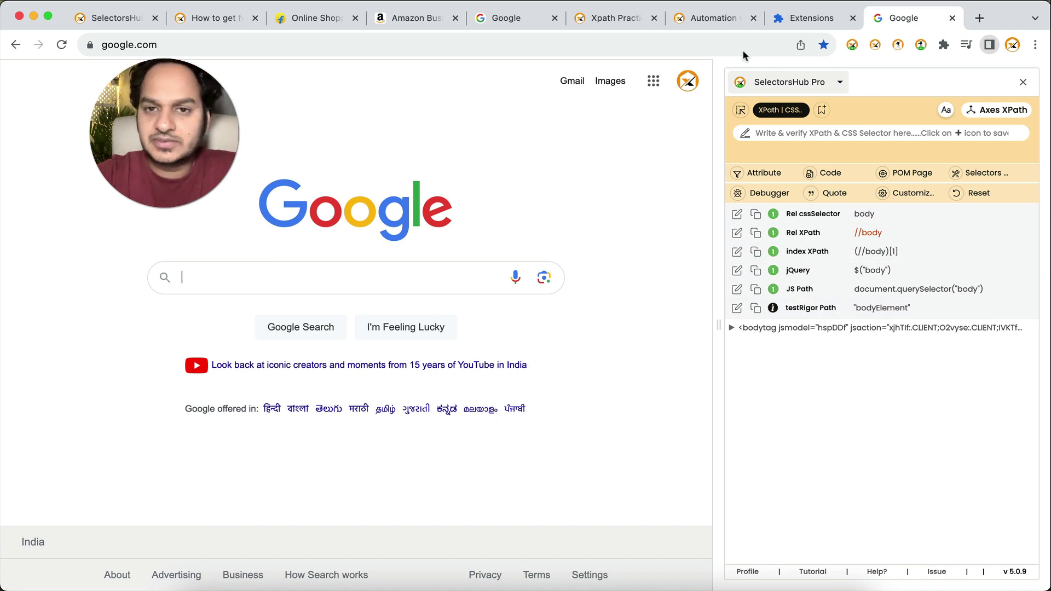
Step: Switch through the XPath practice page to the iframe-scenario practice page beside the panel
left_click(616, 18)
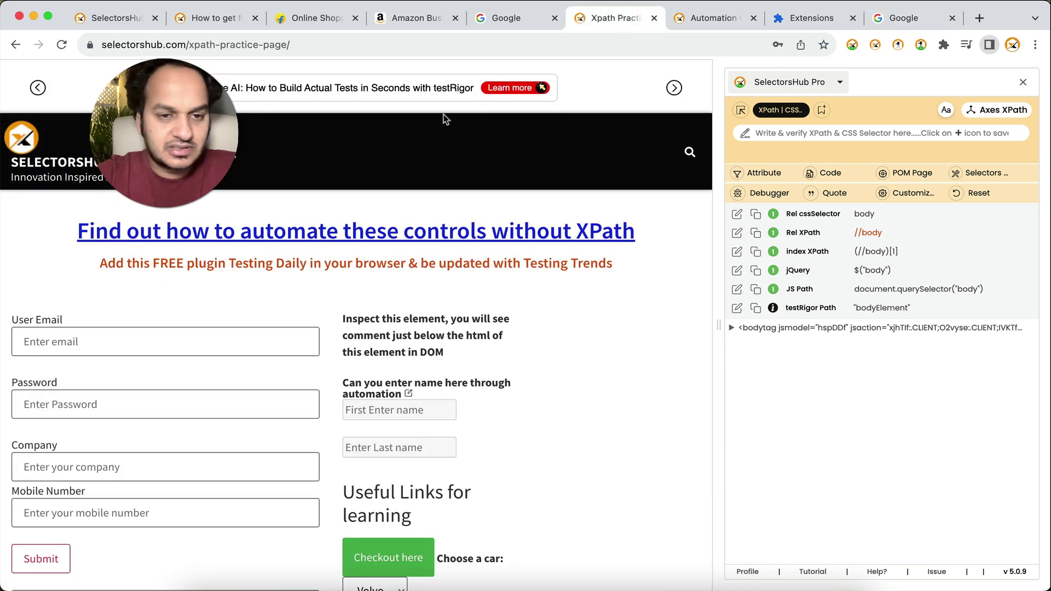
scroll(304, 244, "down", 2)
scroll(304, 244, "up", 2)
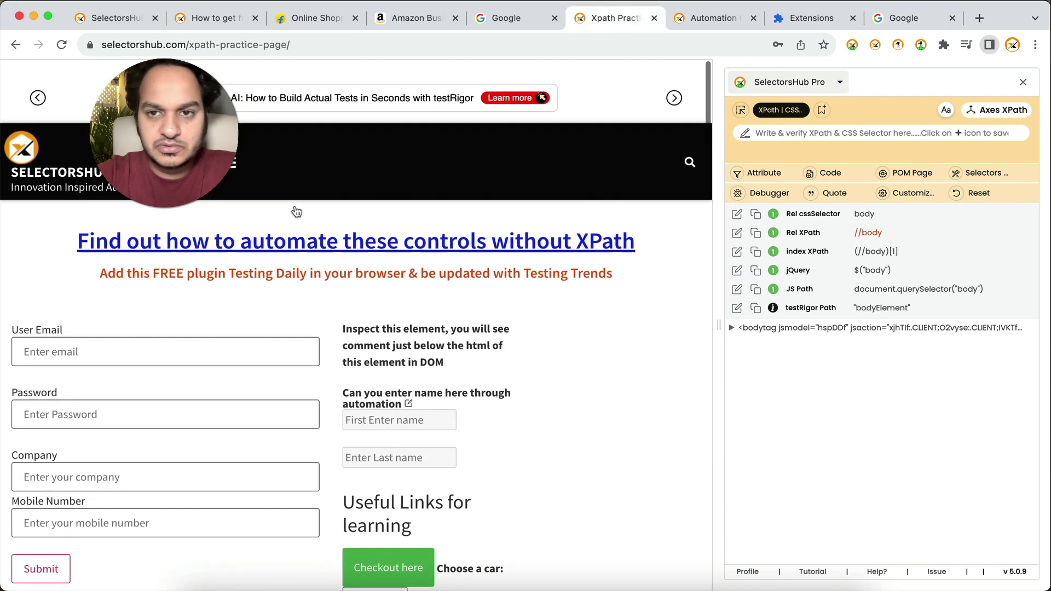
left_click(708, 18)
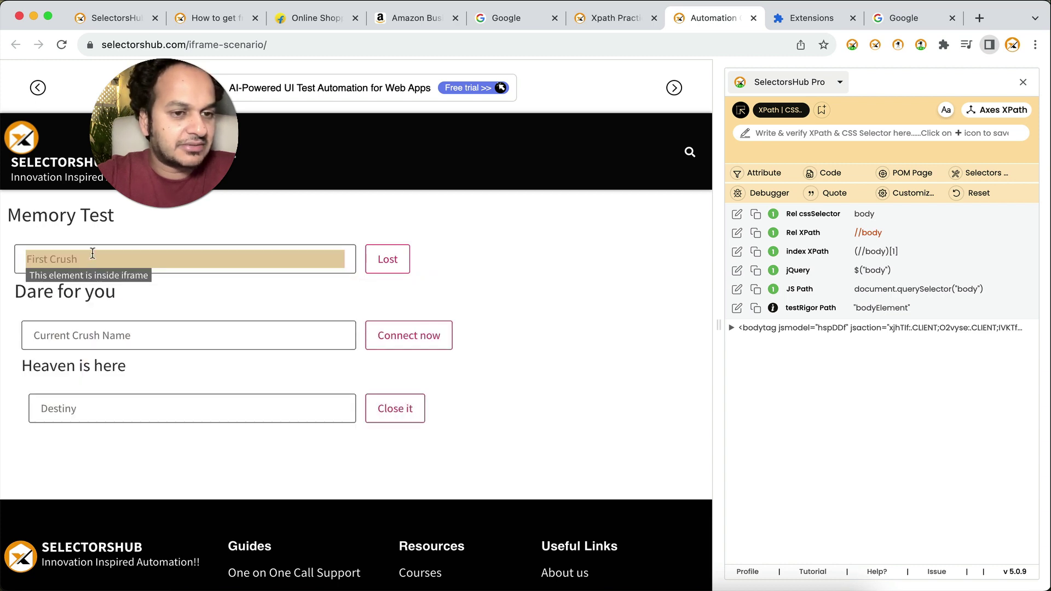
left_click(92, 254)
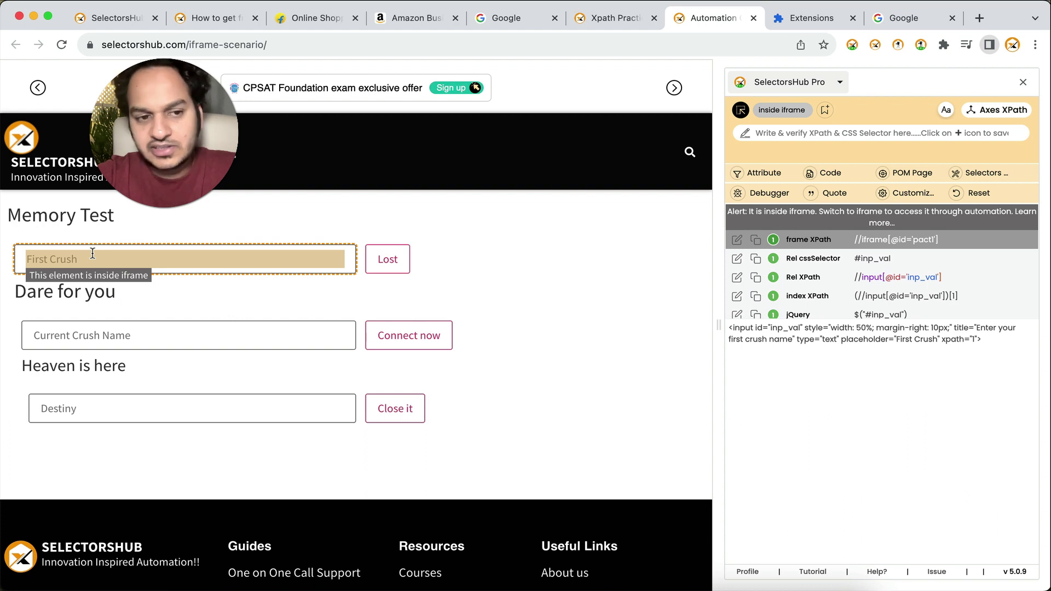
left_click(92, 253)
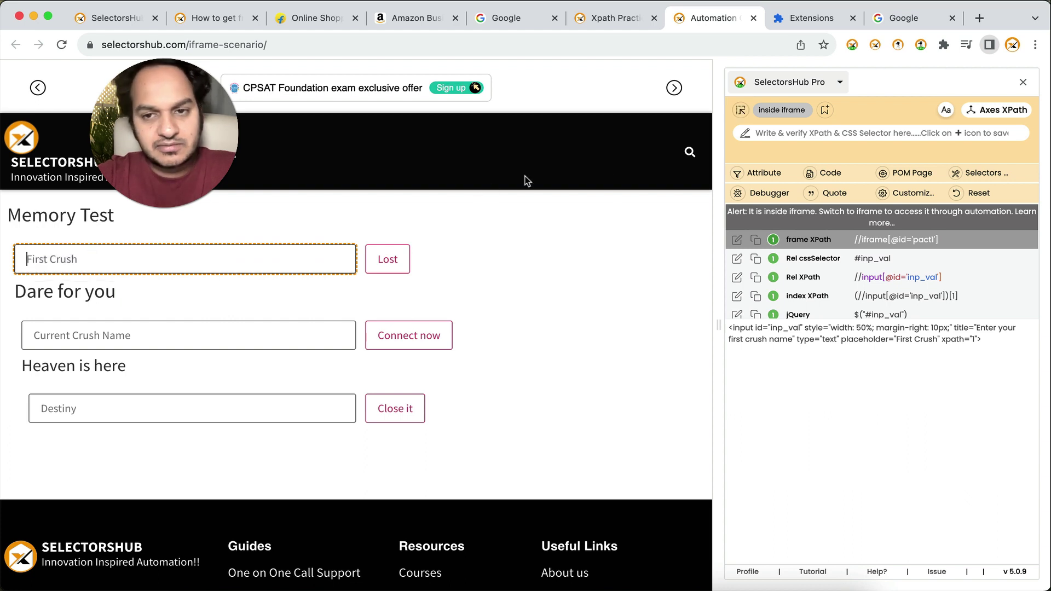
left_click(741, 111)
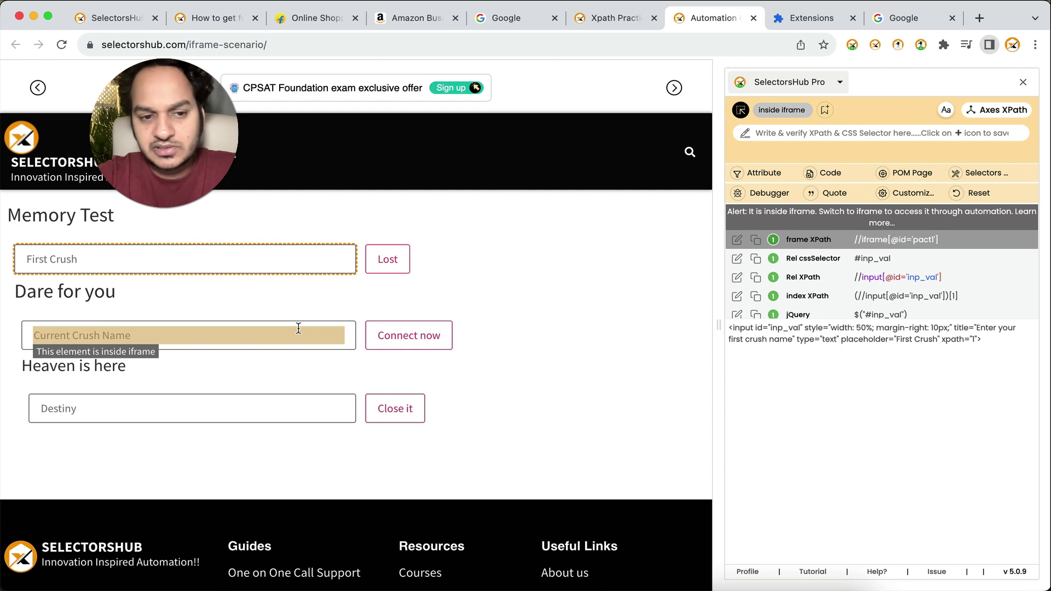
key("Escape")
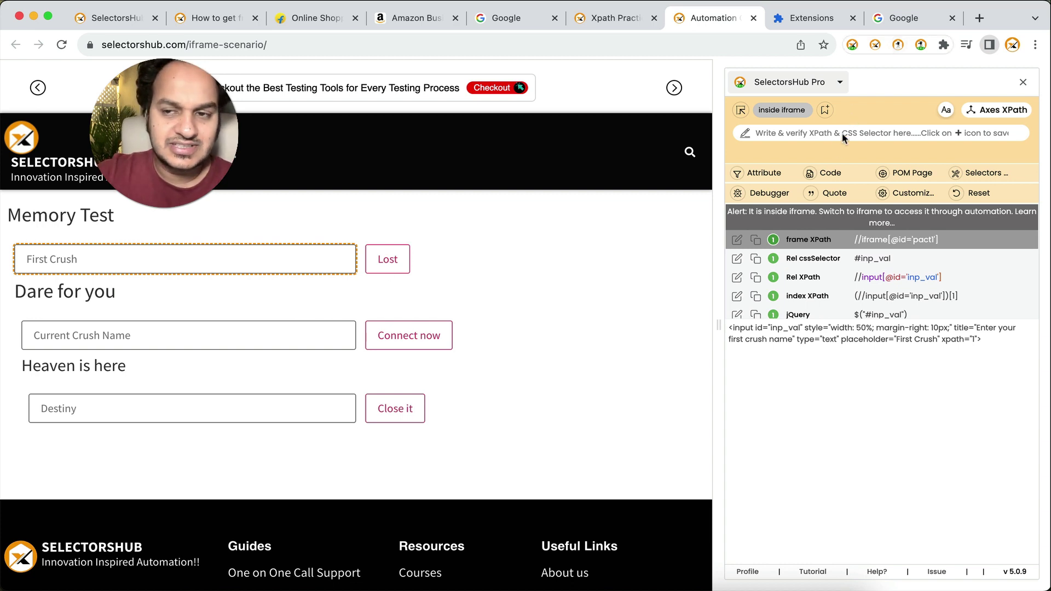
left_click(851, 44)
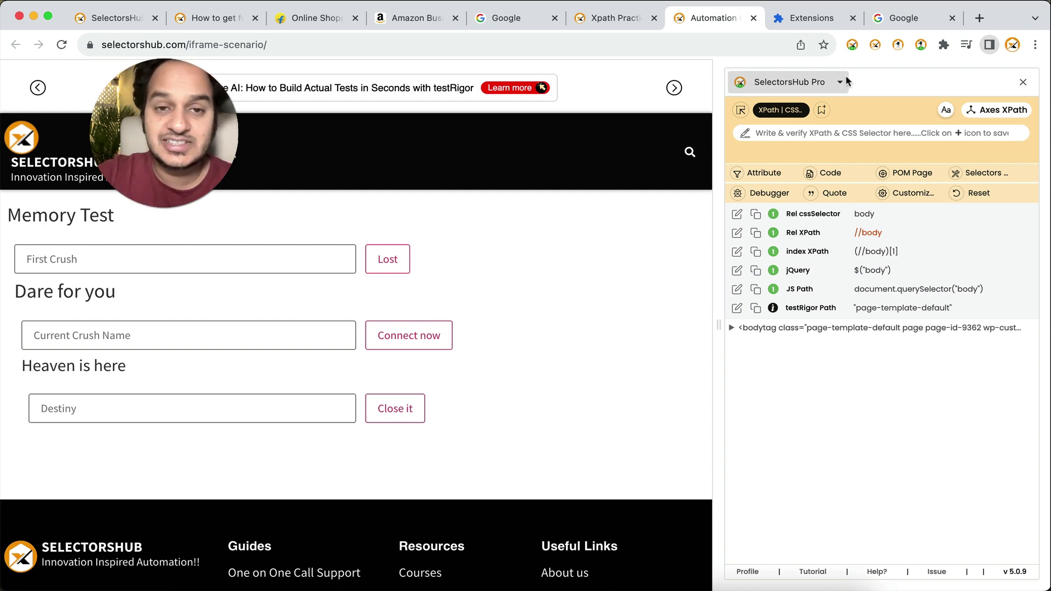
Step: Close the side panel and select the heading of the free Pro account article
left_click(851, 44)
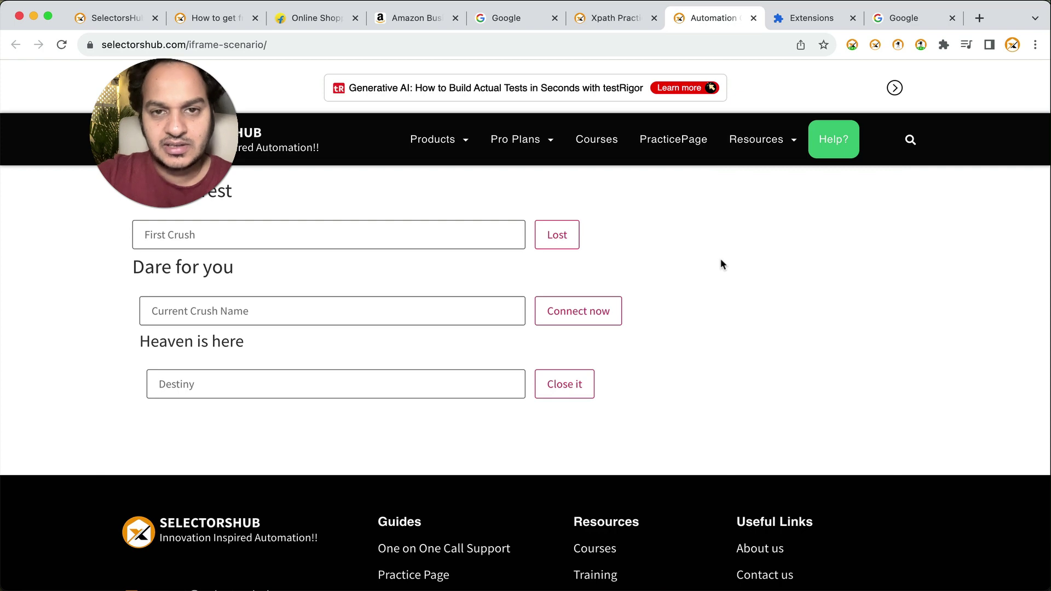
left_click(221, 20)
scroll(322, 260, "up", 3)
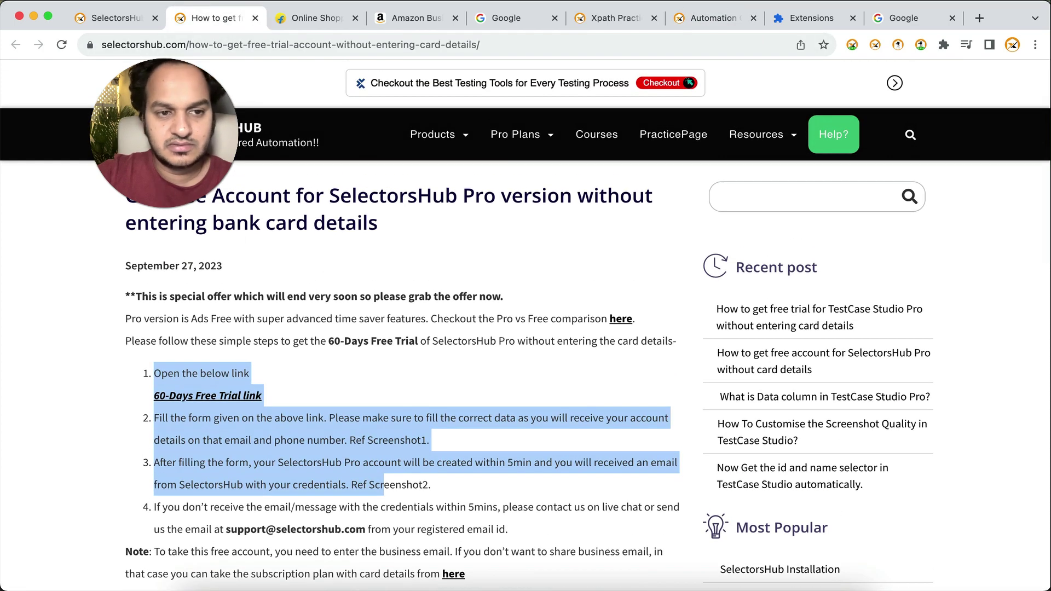
triple_click(418, 228)
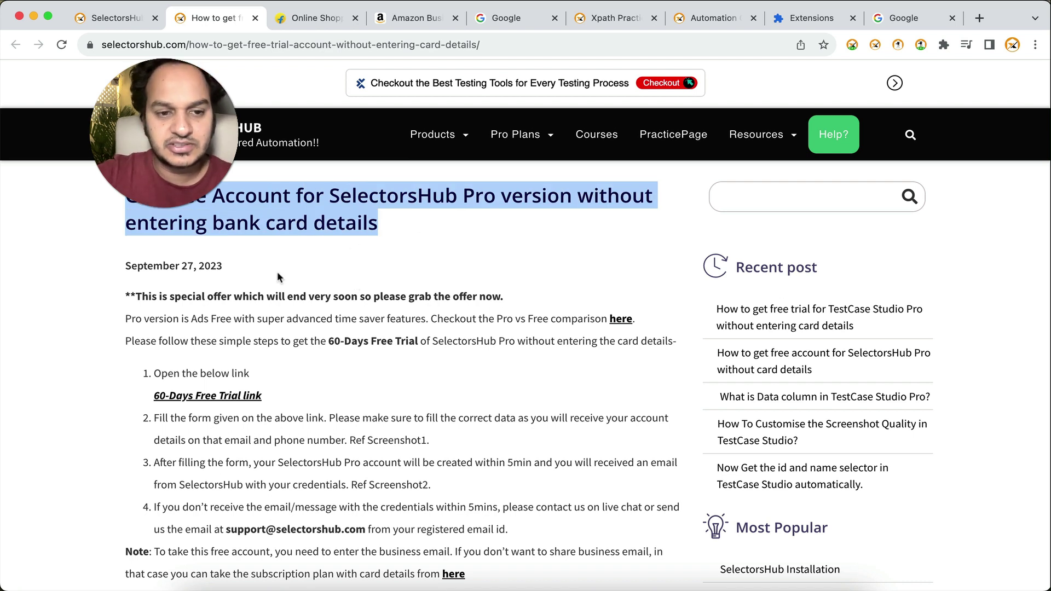
Step: Reopen the side panel and switch it to the free SelectorsHub extension, version 5.1.3
scroll(350, 312, "down", 2)
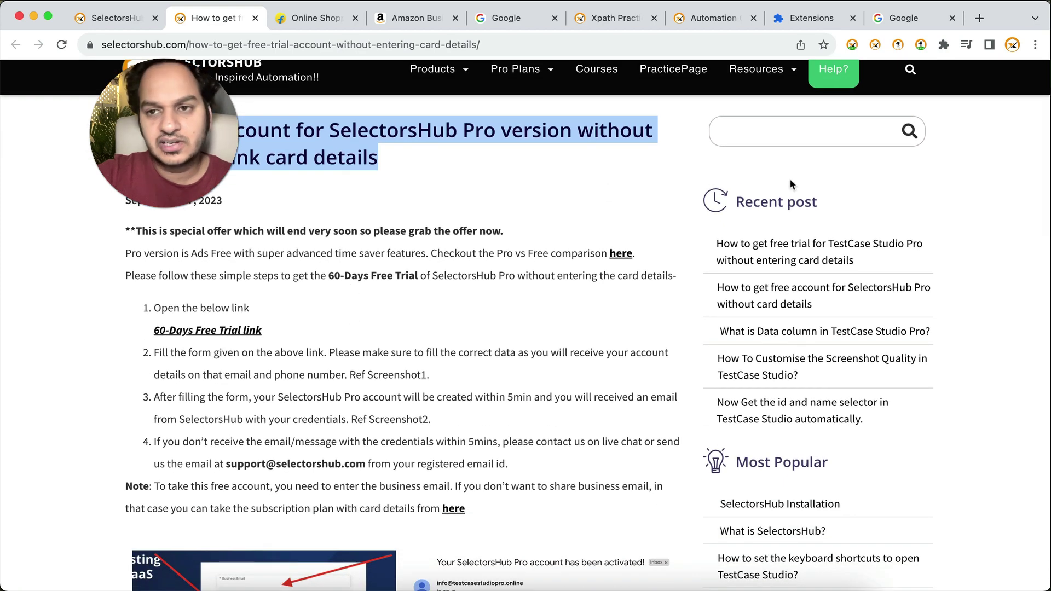
left_click(851, 45)
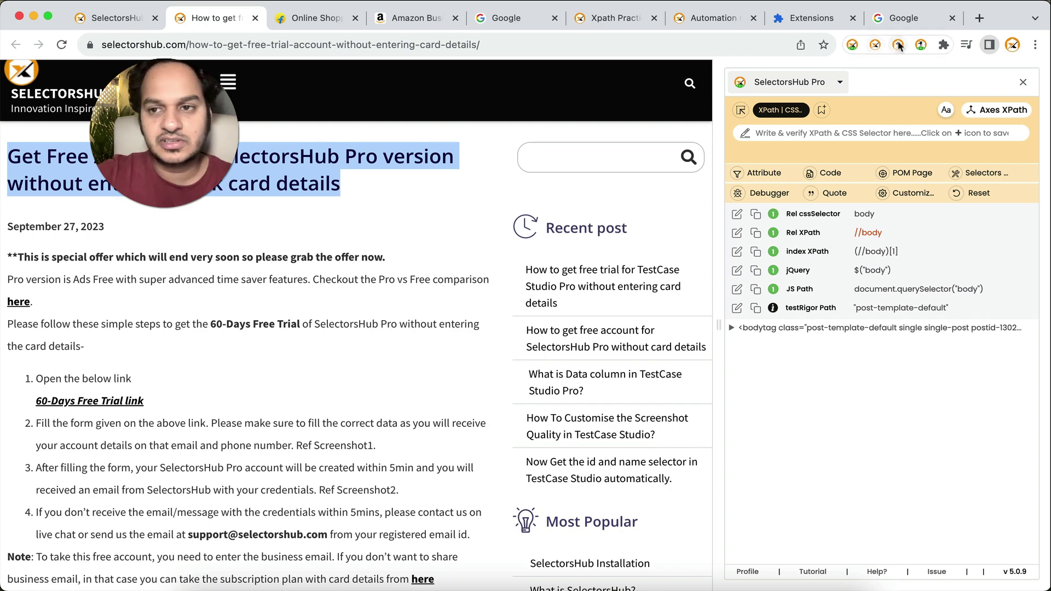
left_click(874, 45)
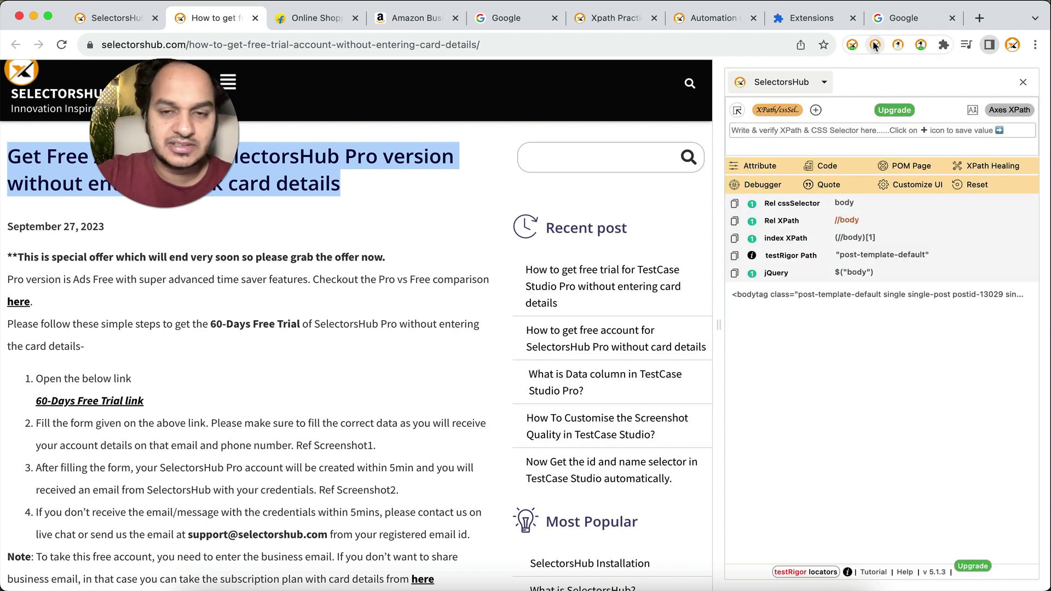